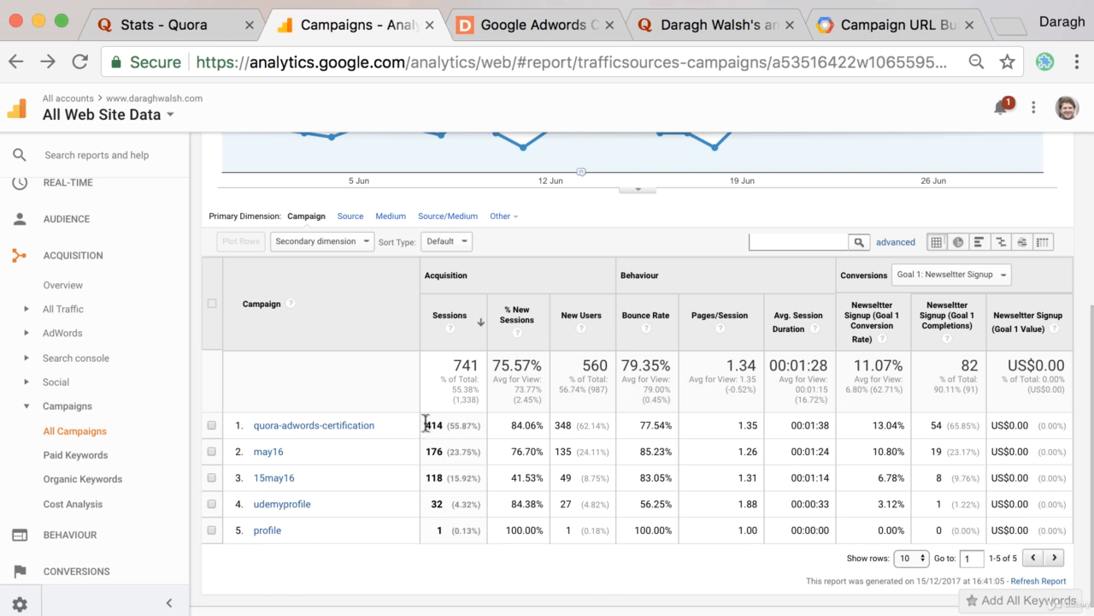
Examine the session count of the quora-adwords-certification campaign in the campaigns report
{"action": "double_click", "coordinate": [428, 424]}
{"action": "left_click", "coordinate": [444, 432]}
{"action": "double_click", "coordinate": [434, 425]}
Switch to Quora and open the Stats page of the signed-in account
{"action": "left_click", "coordinate": [169, 24]}
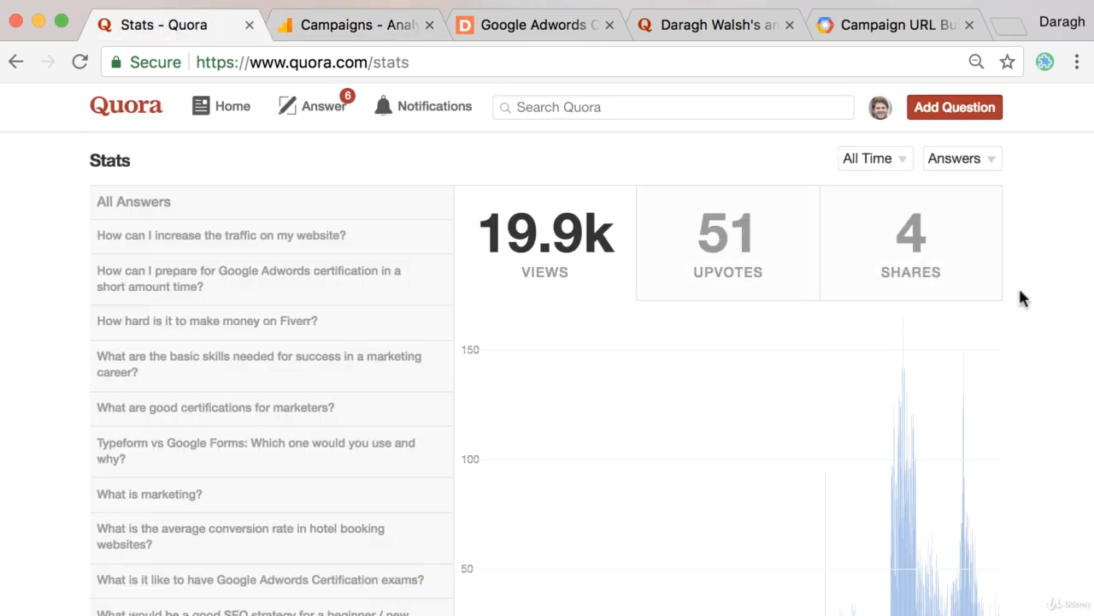
{"action": "left_click", "coordinate": [884, 121]}
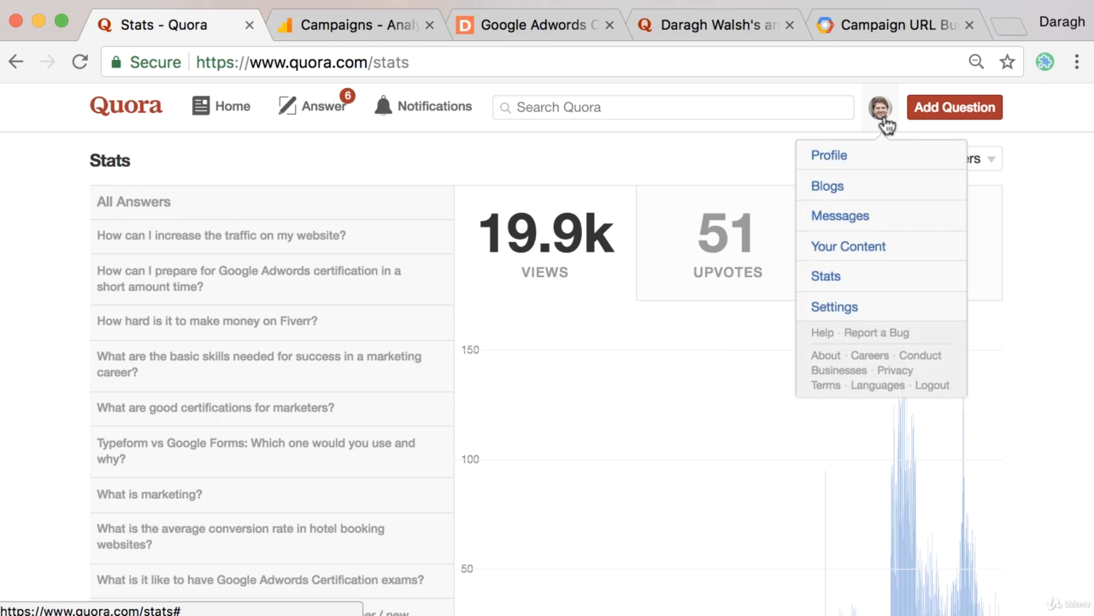
{"action": "left_click", "coordinate": [900, 276]}
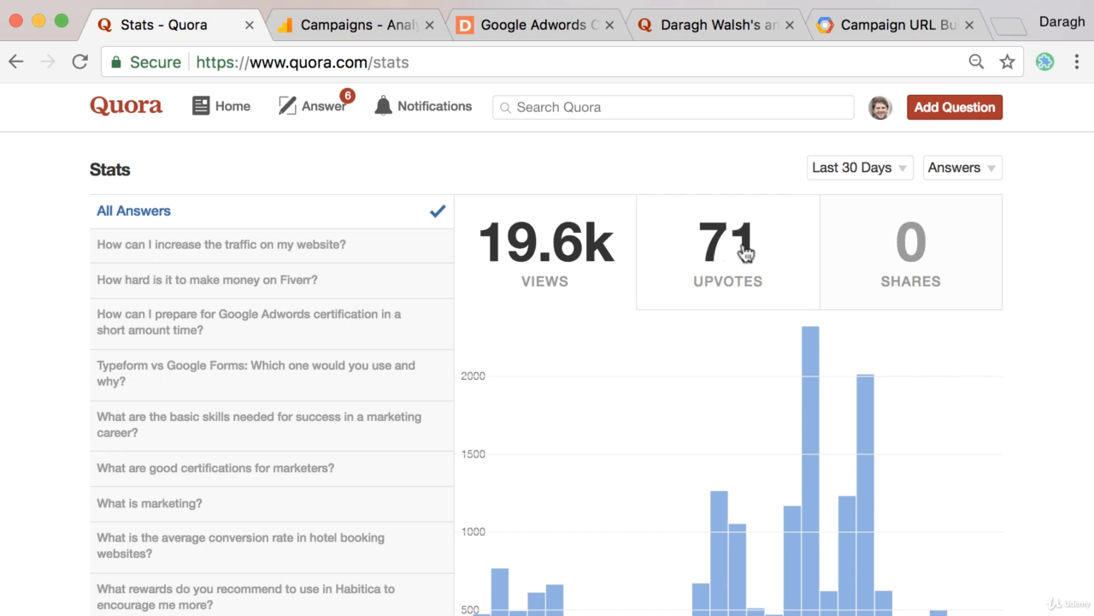
Set the answer statistics period to All Time and look over the views graph
{"action": "left_click", "coordinate": [876, 176]}
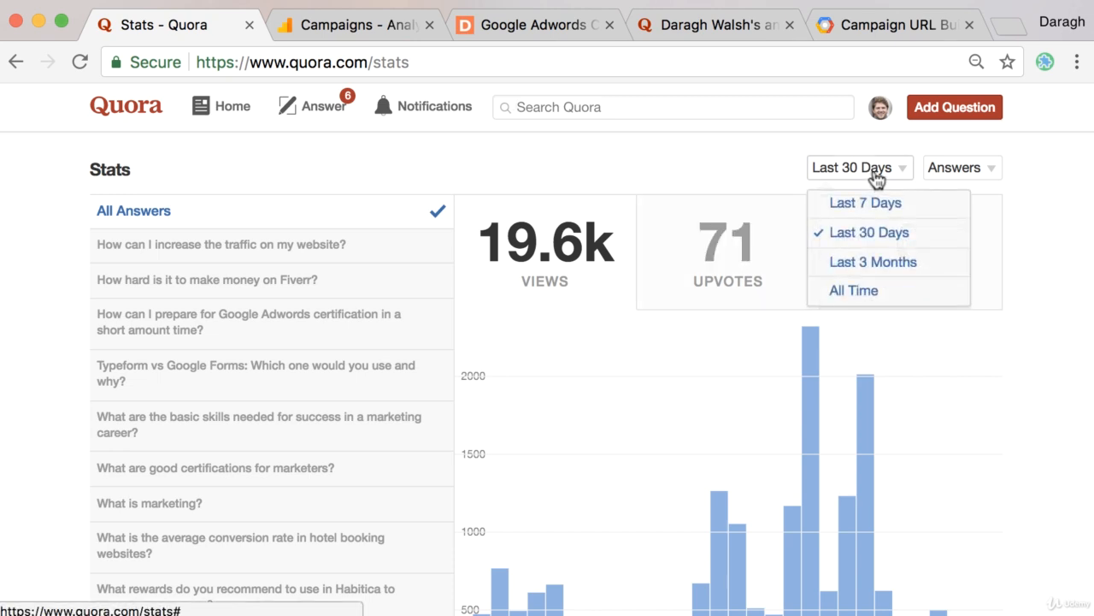
{"action": "left_click", "coordinate": [878, 293]}
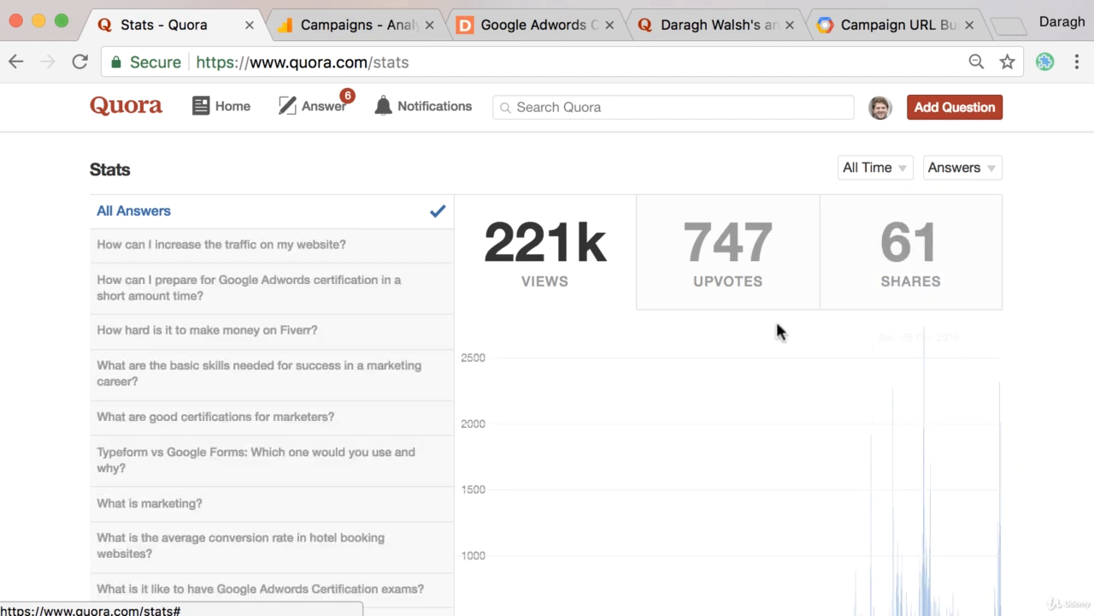
{"action": "scroll", "coordinate": [784, 354], "scroll_direction": "down", "scroll_amount": 1}
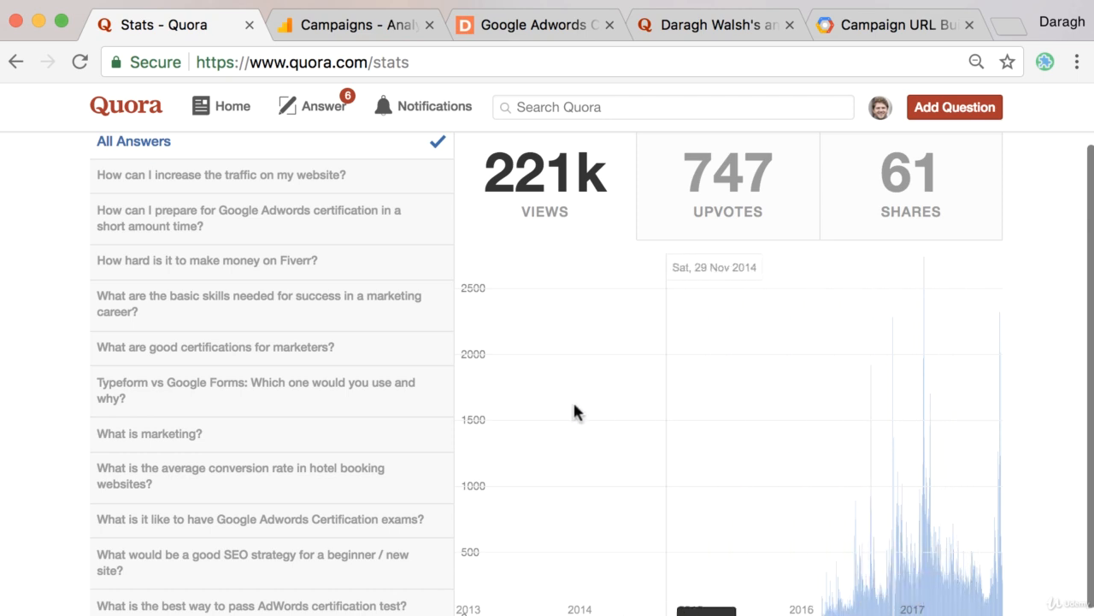
{"action": "scroll", "coordinate": [418, 337], "scroll_direction": "up", "scroll_amount": 2}
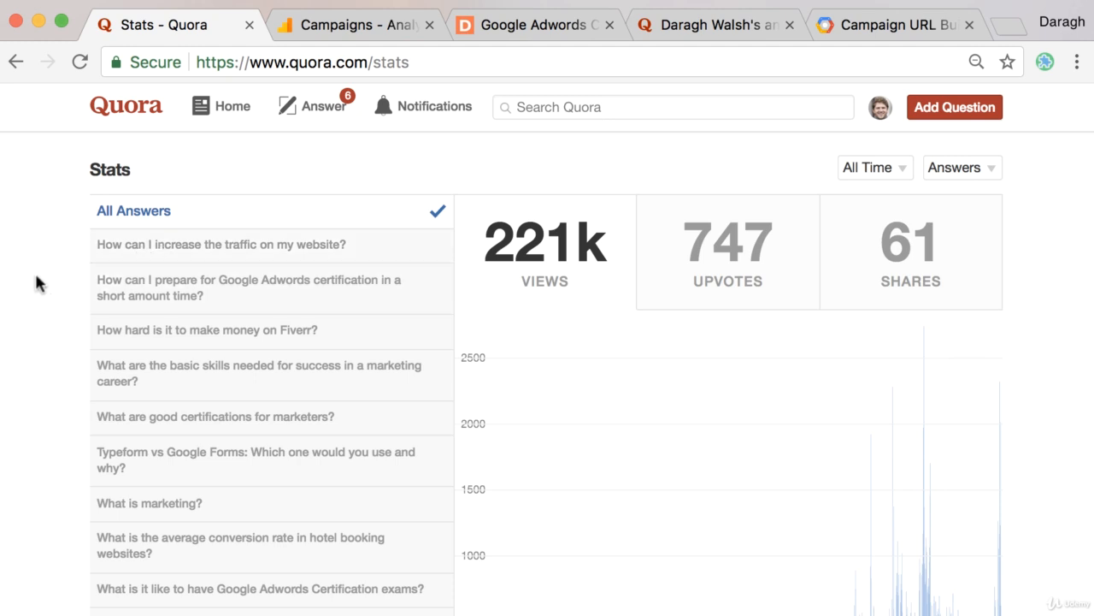
Open the answer to "How can I increase the traffic on my website?" from the stats list and read it through
{"action": "left_click", "coordinate": [168, 251]}
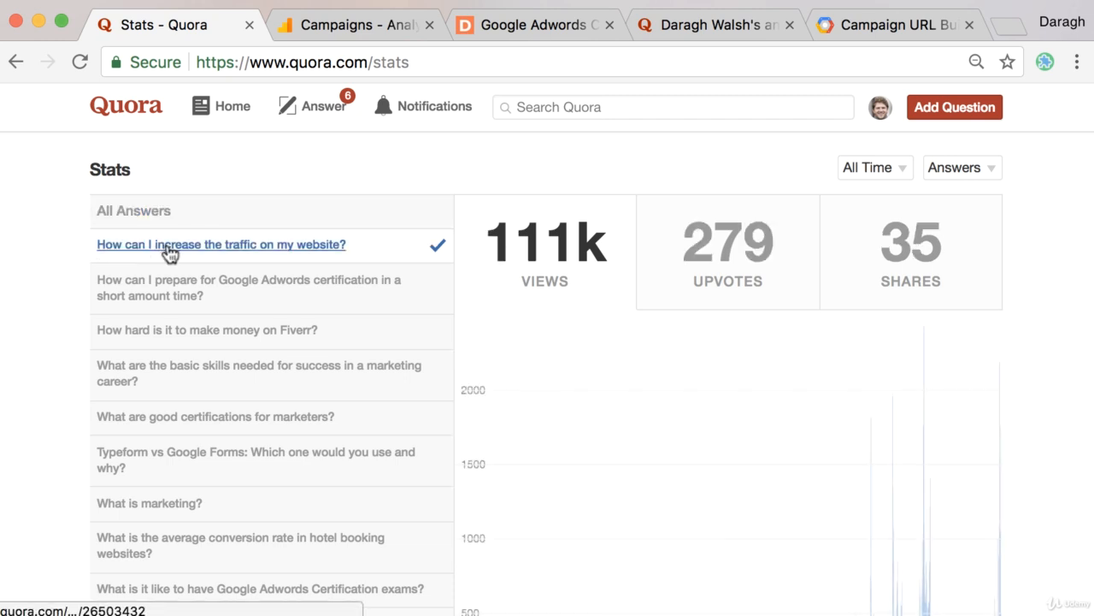
{"action": "left_click", "coordinate": [169, 252]}
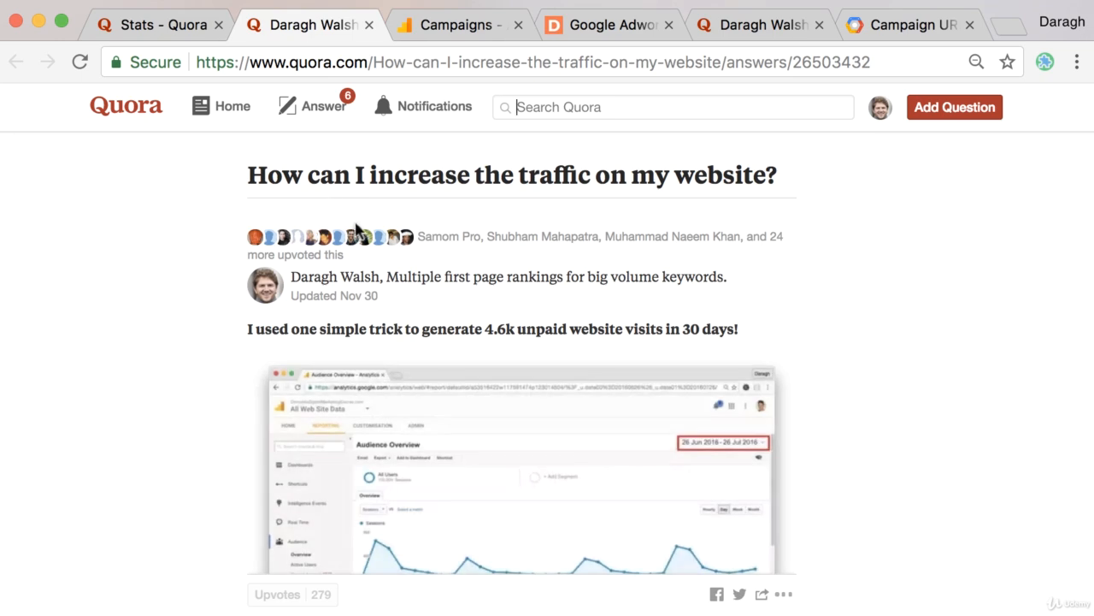
{"action": "scroll", "coordinate": [366, 237], "scroll_direction": "down", "scroll_amount": 5}
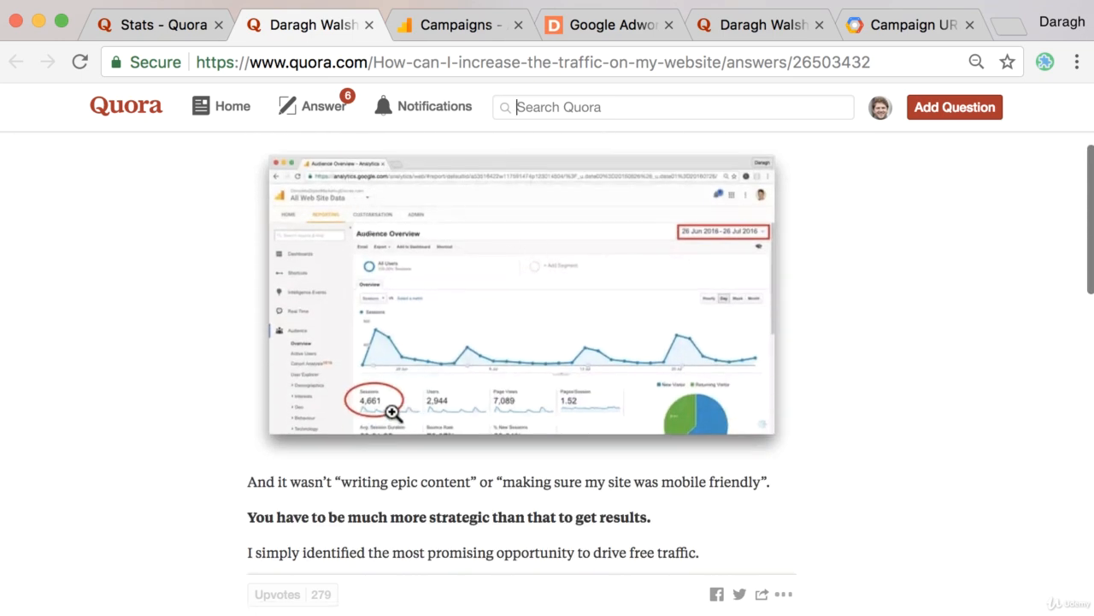
{"action": "scroll", "coordinate": [394, 411], "scroll_direction": "down", "scroll_amount": 10}
{"action": "scroll", "coordinate": [393, 411], "scroll_direction": "down", "scroll_amount": 2}
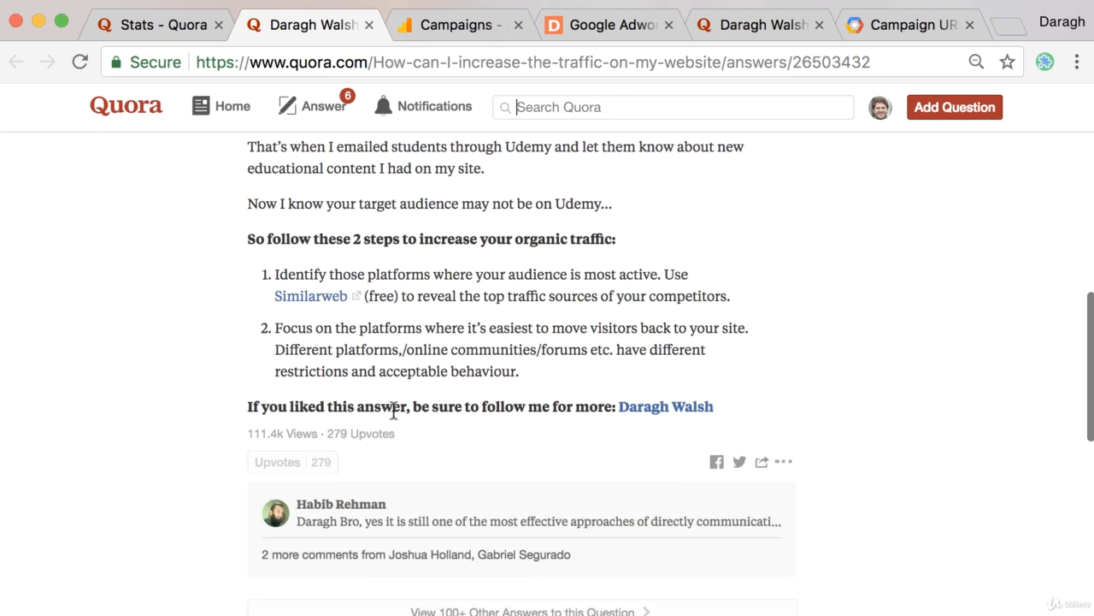
{"action": "scroll", "coordinate": [393, 411], "scroll_direction": "up", "scroll_amount": 16}
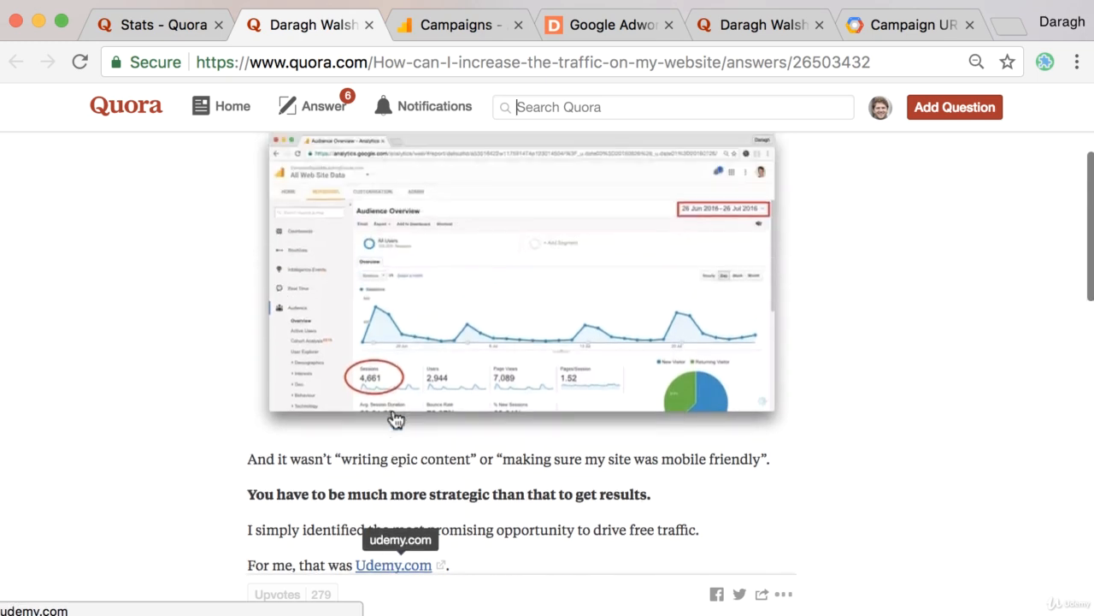
{"action": "scroll", "coordinate": [393, 411], "scroll_direction": "down", "scroll_amount": 14}
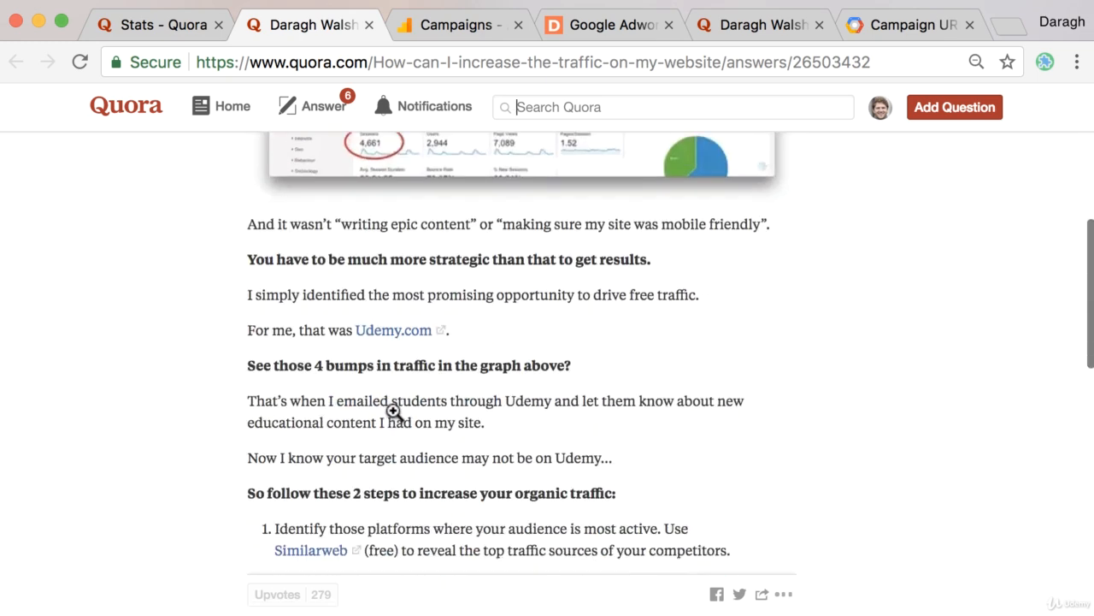
{"action": "scroll", "coordinate": [393, 411], "scroll_direction": "down", "scroll_amount": 3}
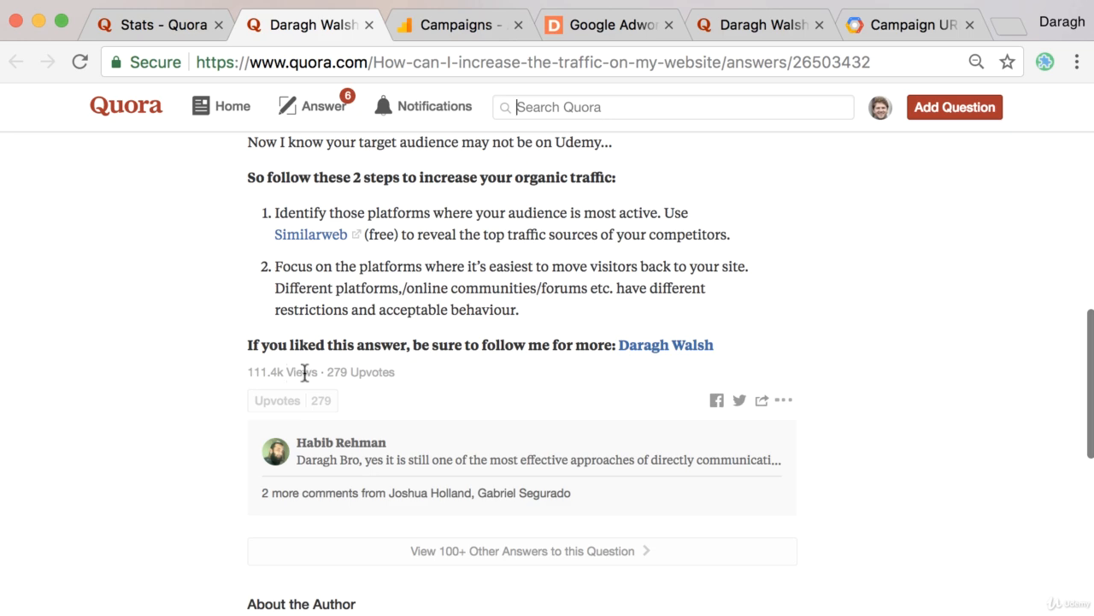
{"action": "scroll", "coordinate": [455, 379], "scroll_direction": "up", "scroll_amount": 16}
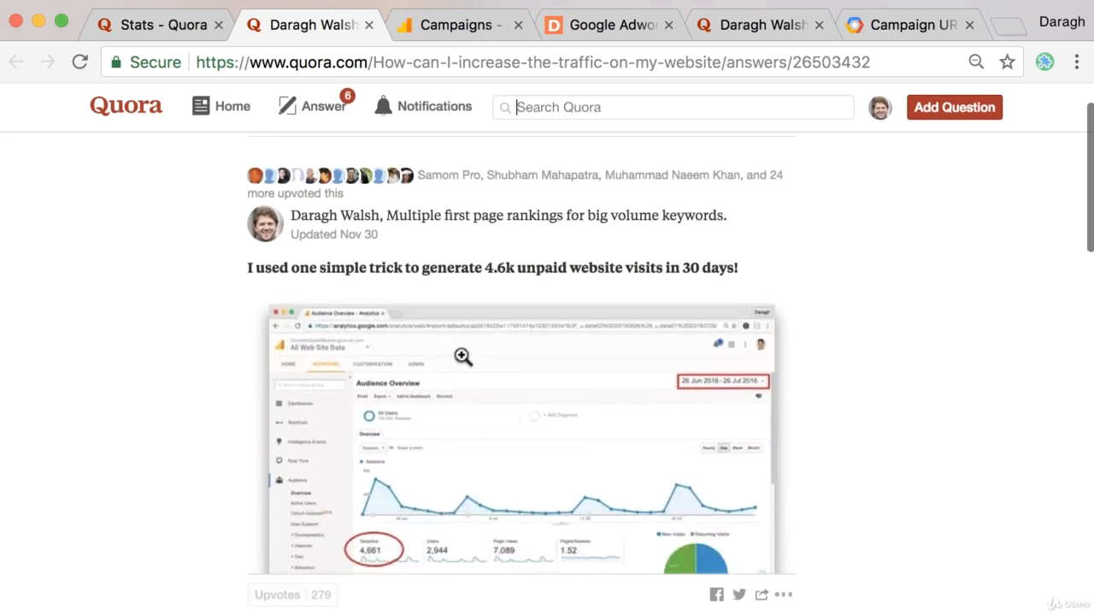
{"action": "scroll", "coordinate": [474, 276], "scroll_direction": "up", "scroll_amount": 3}
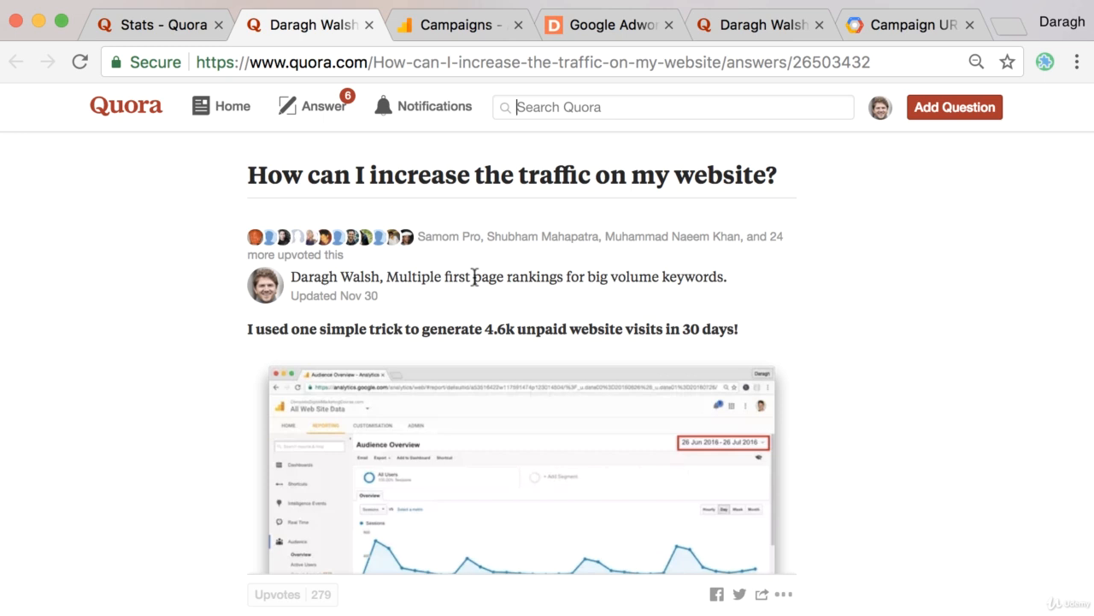
Go to the full website traffic question page and open the related question "What are the best ways of increasing your blog traffic?"
{"action": "left_click", "coordinate": [288, 176]}
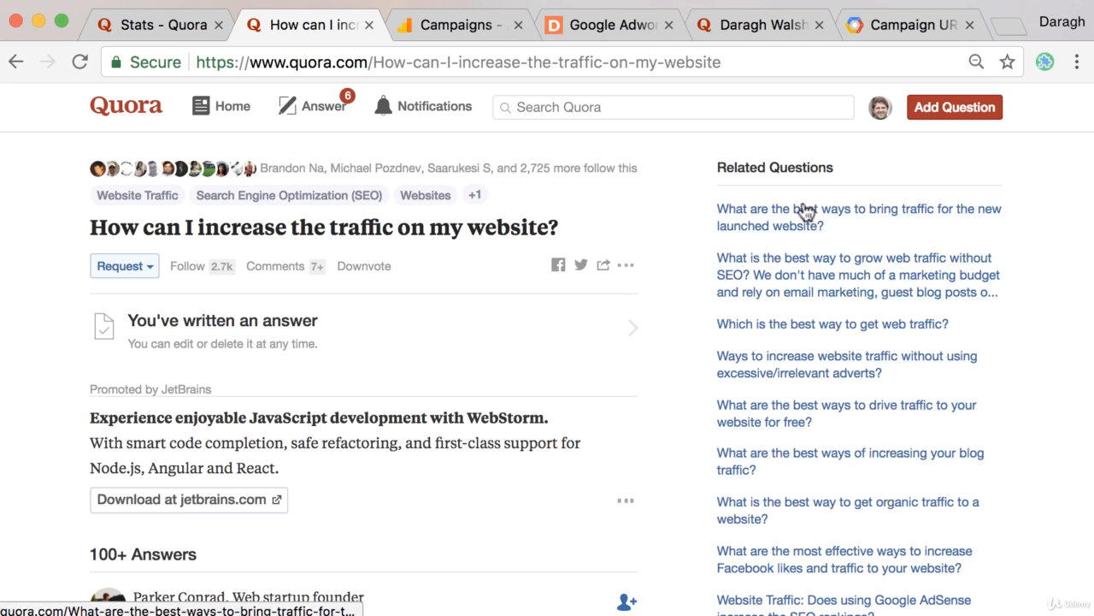
{"action": "left_click", "coordinate": [865, 460]}
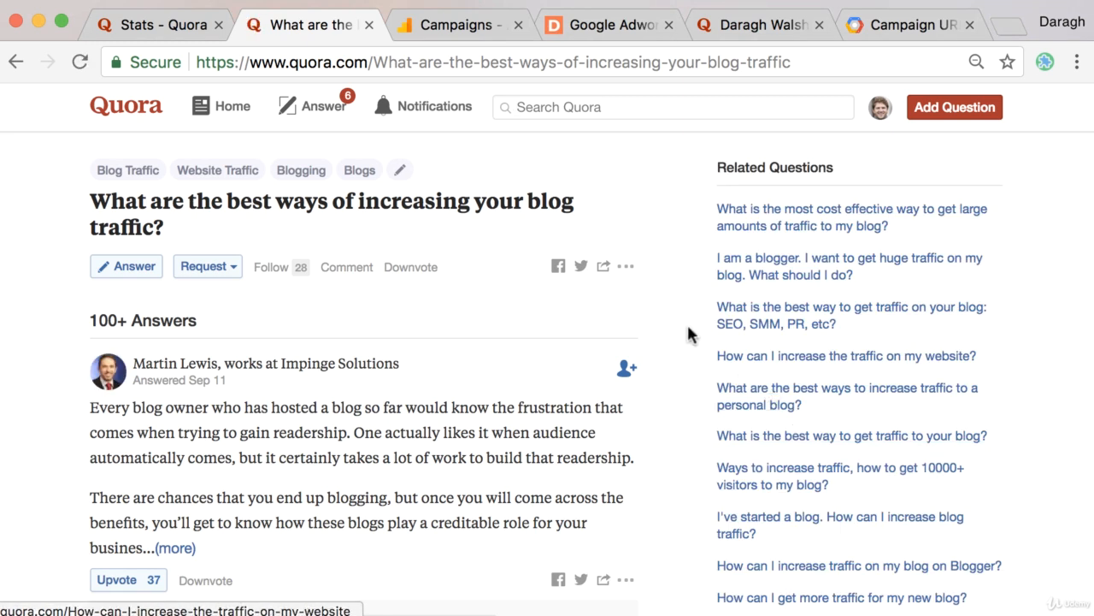
Mark the blog traffic question as Answer Later and clear that mark again
{"action": "left_click", "coordinate": [626, 269]}
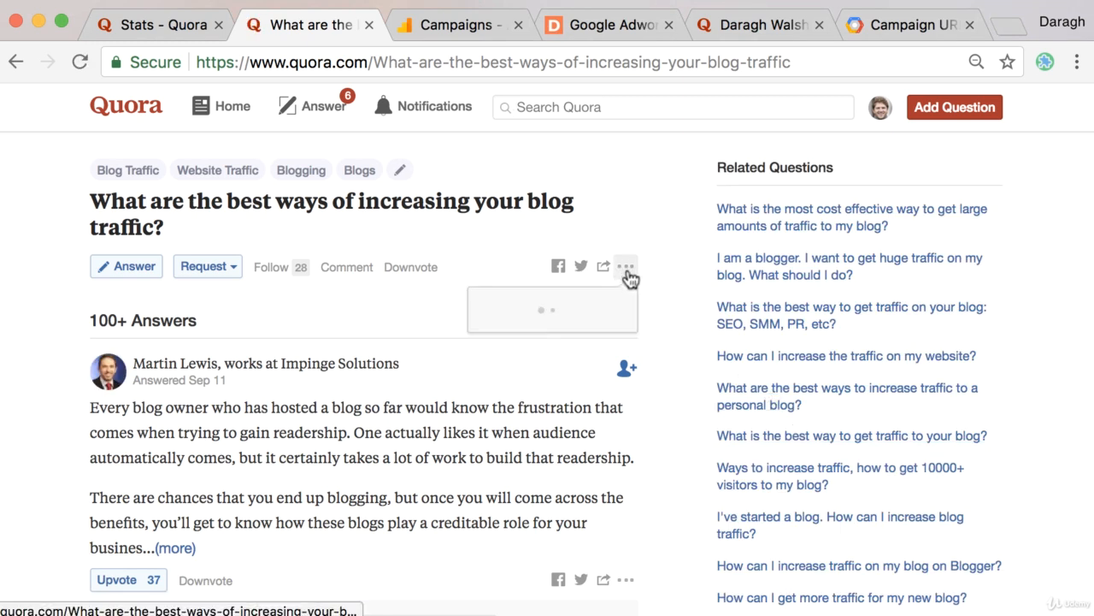
{"action": "left_click", "coordinate": [517, 333]}
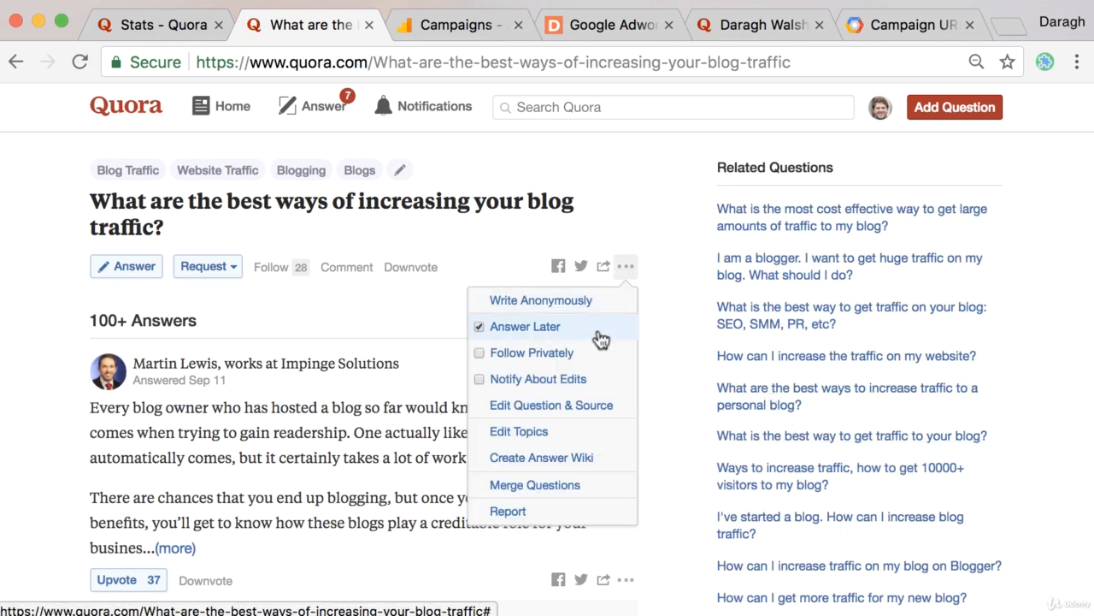
{"action": "left_click", "coordinate": [503, 333]}
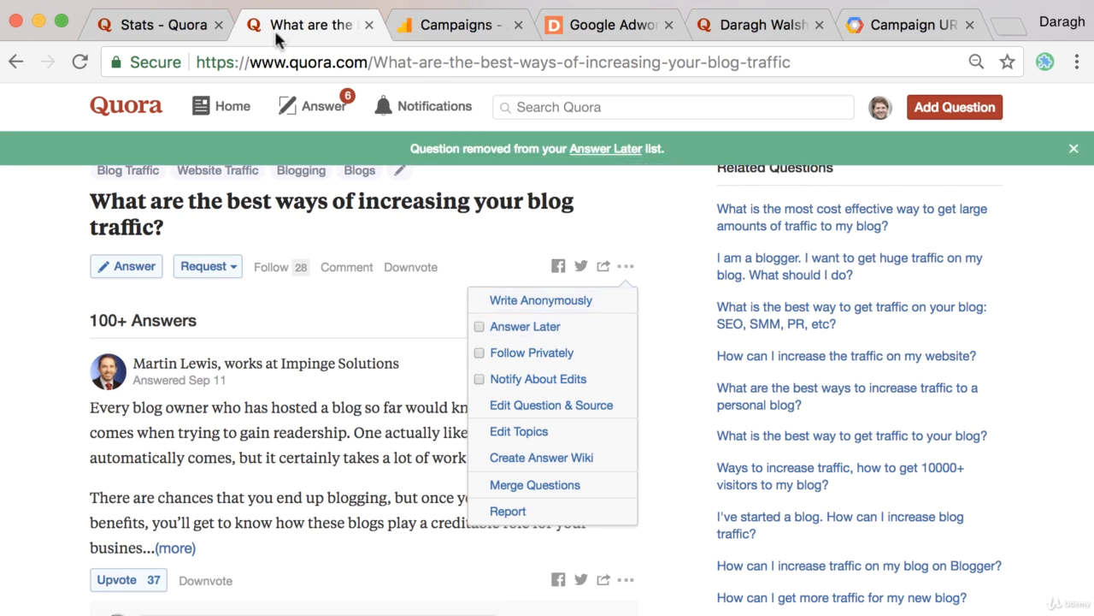
Return to the Quora Stats page and review the figures for the website traffic answer
{"action": "left_click", "coordinate": [186, 32]}
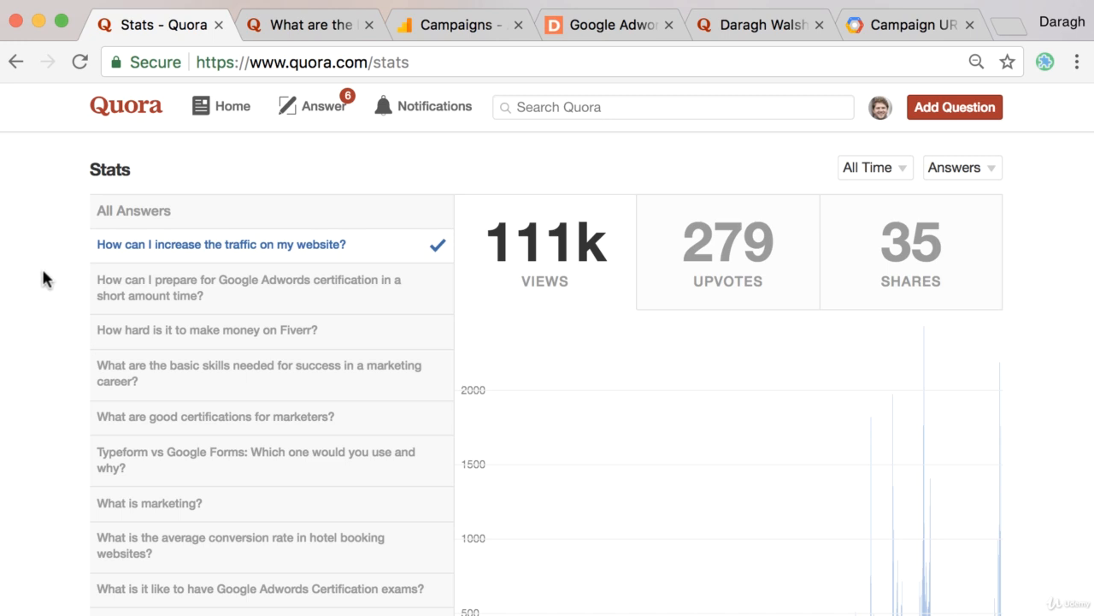
{"action": "scroll", "coordinate": [41, 266], "scroll_direction": "down", "scroll_amount": 2}
{"action": "scroll", "coordinate": [51, 265], "scroll_direction": "up", "scroll_amount": 2}
Switch to the Google Analytics campaigns report and examine the sessions and newsletter signup completions of the quora-adwords-certification campaign
{"action": "left_click", "coordinate": [450, 30]}
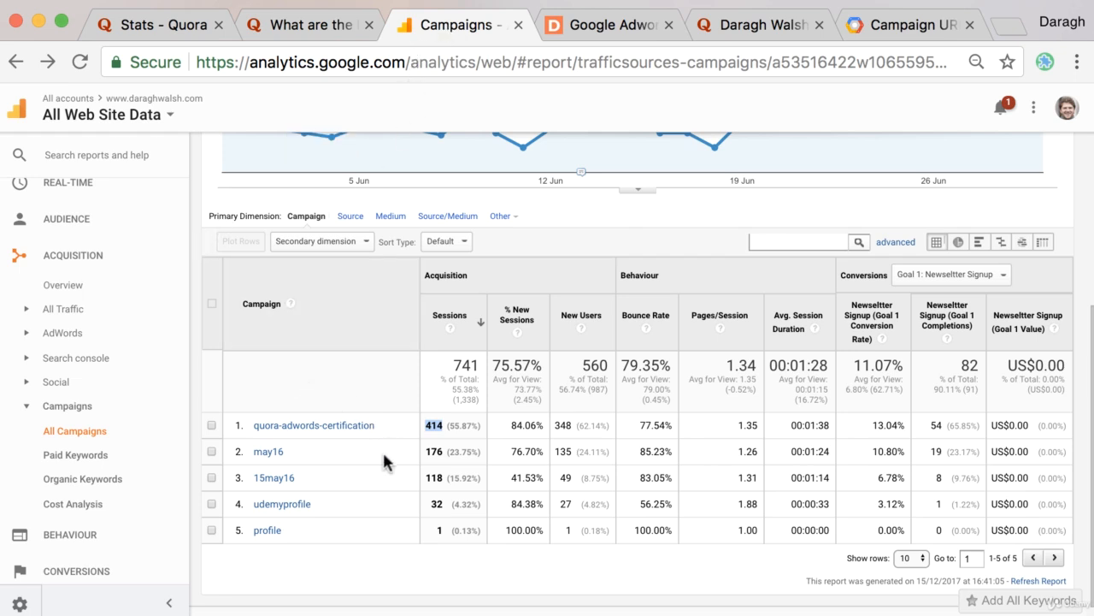
{"action": "left_click", "coordinate": [361, 552]}
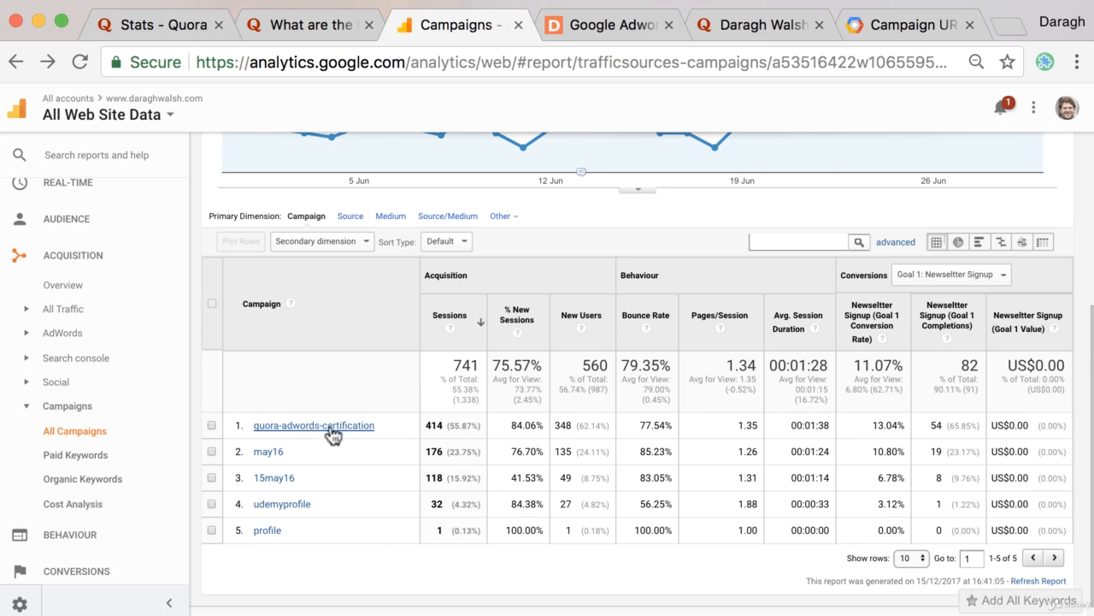
{"action": "double_click", "coordinate": [427, 424]}
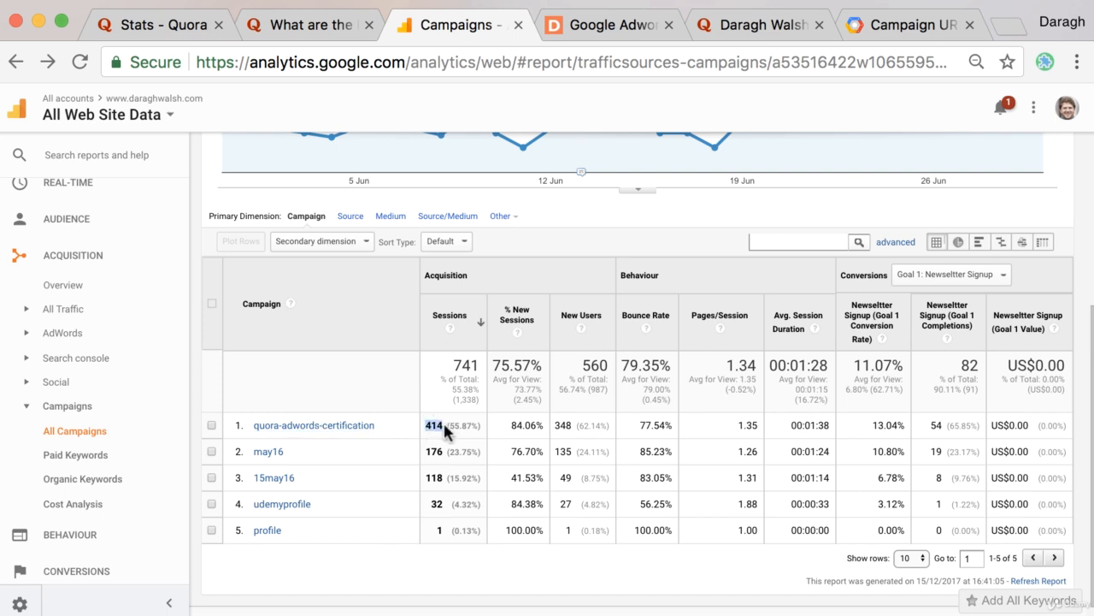
{"action": "left_click", "coordinate": [437, 427]}
{"action": "double_click", "coordinate": [937, 426]}
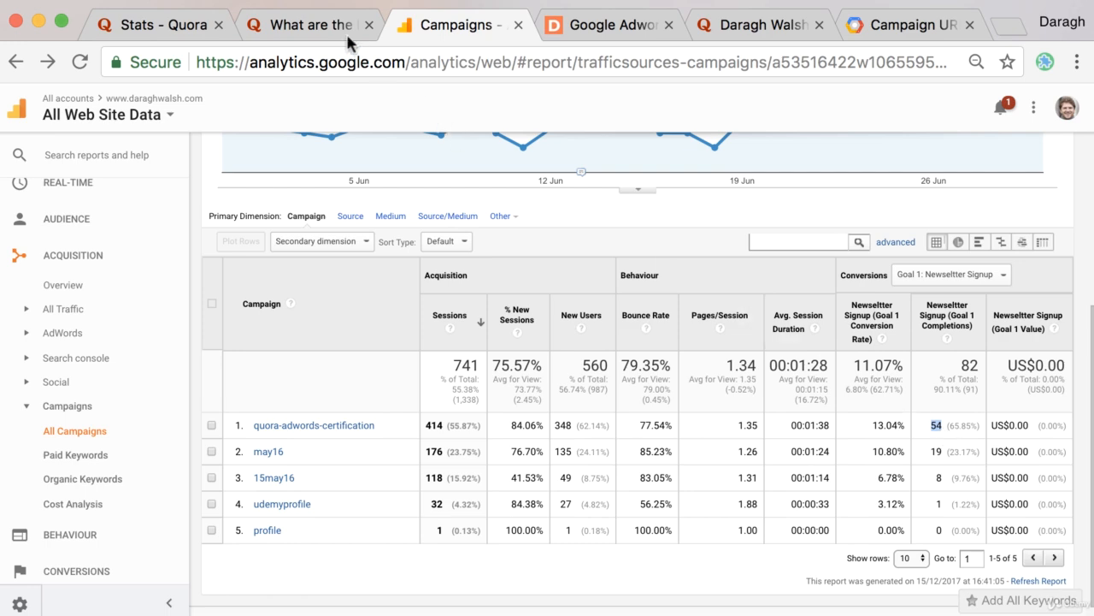
From Quora Stats, open and read the answer on preparing for Google Adwords certification, closing the blog traffic question page
{"action": "left_click", "coordinate": [316, 28]}
{"action": "left_click", "coordinate": [181, 31]}
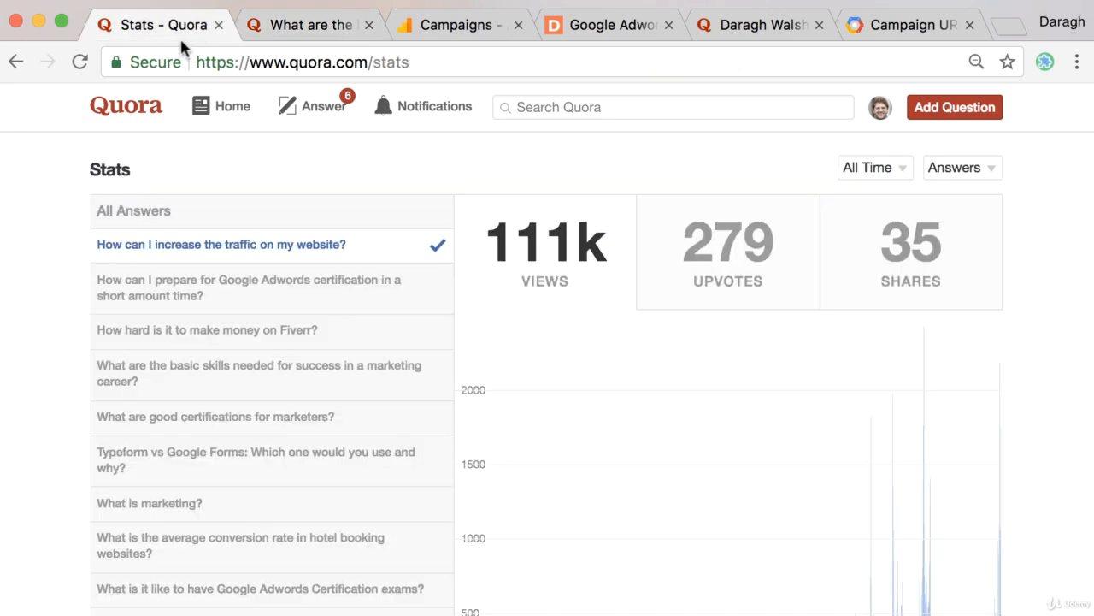
{"action": "left_click", "coordinate": [211, 281]}
{"action": "left_click", "coordinate": [219, 282]}
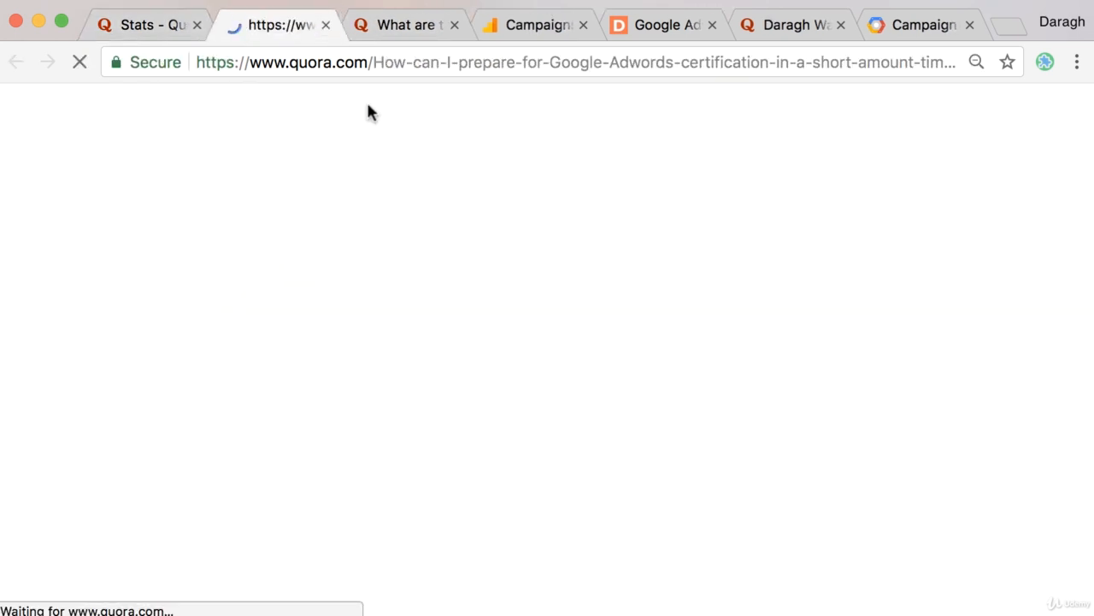
{"action": "left_click", "coordinate": [453, 25]}
{"action": "scroll", "coordinate": [421, 251], "scroll_direction": "down", "scroll_amount": 4}
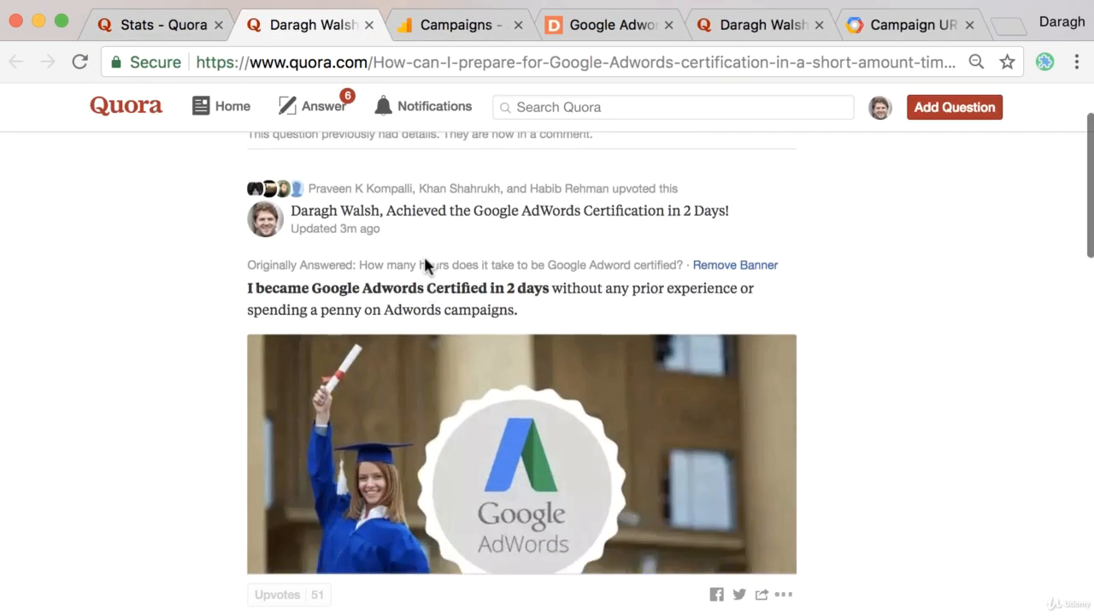
{"action": "scroll", "coordinate": [421, 256], "scroll_direction": "down", "scroll_amount": 5}
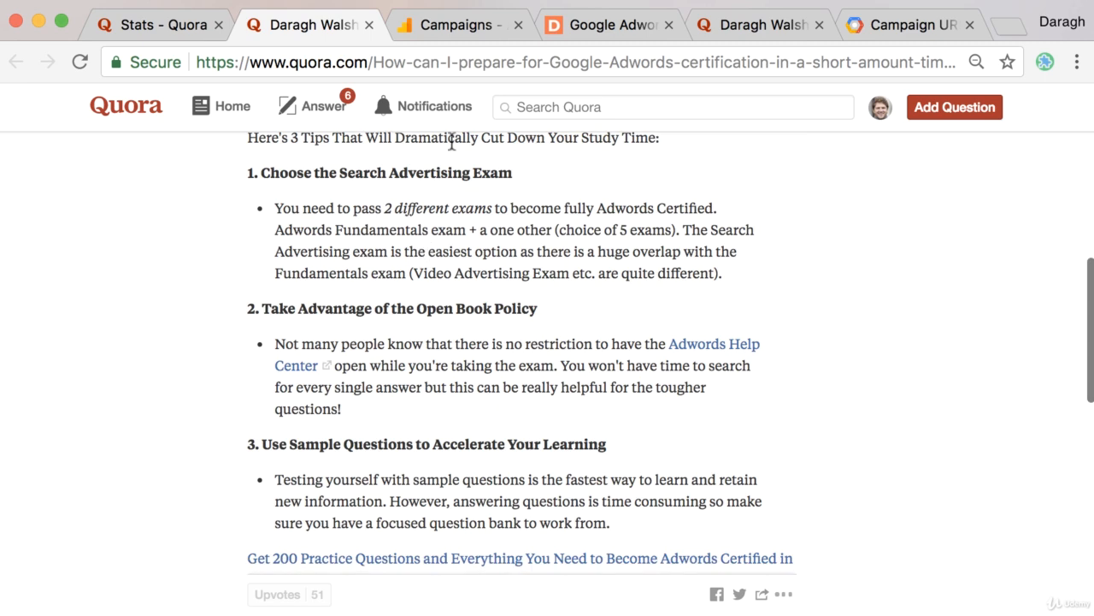
Compare the Analytics campaign name with the practice questions link ending the Adwords certification answer, and test that link
{"action": "left_click", "coordinate": [452, 25]}
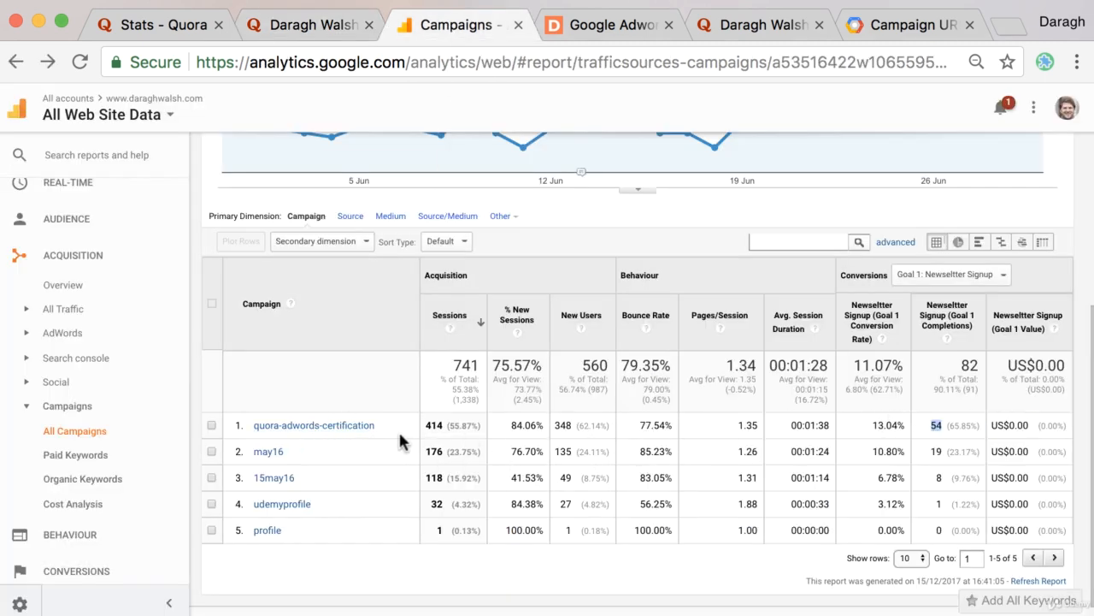
{"action": "left_click", "coordinate": [334, 27]}
{"action": "scroll", "coordinate": [365, 377], "scroll_direction": "down", "scroll_amount": 5}
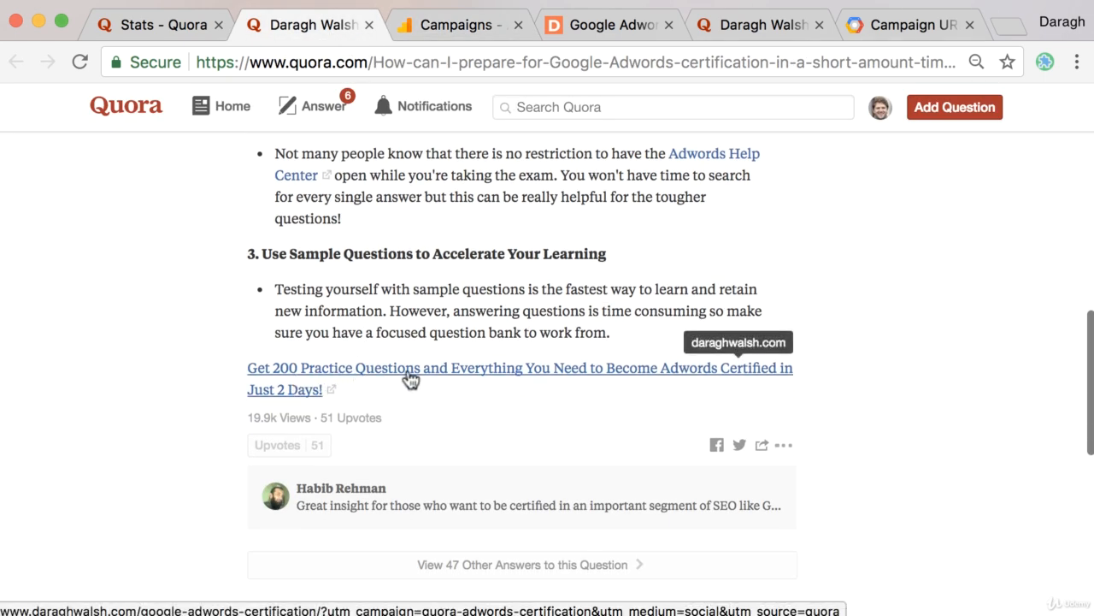
{"action": "left_click", "coordinate": [407, 378]}
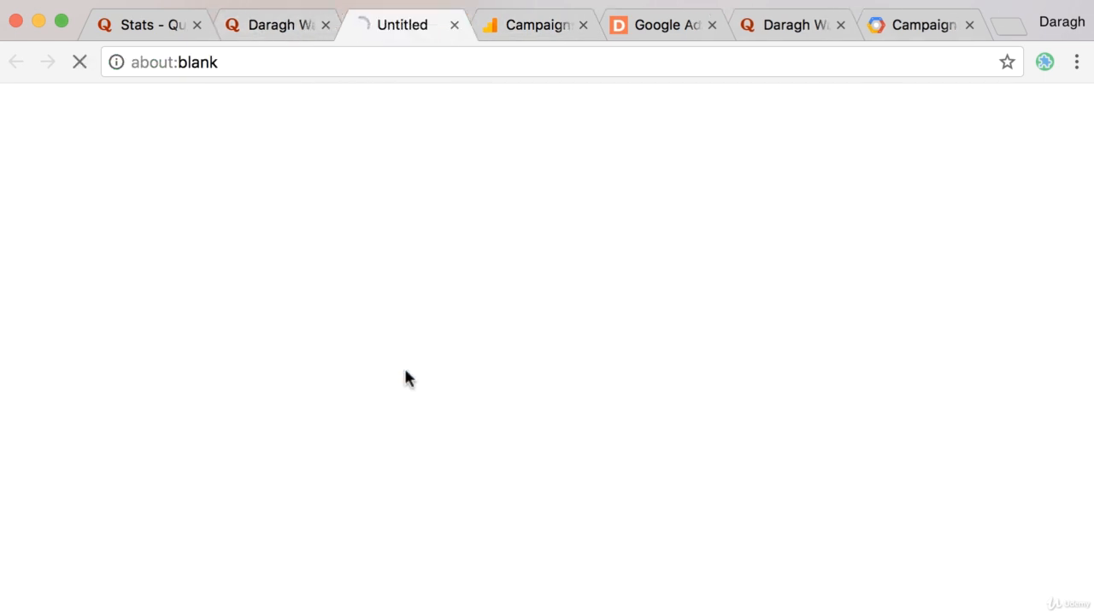
{"action": "left_click", "coordinate": [454, 26]}
Open the Adwords certification answer for editing and remove the hyperlink from its closing "Get 200 Practice Questions" line
{"action": "left_click", "coordinate": [784, 445]}
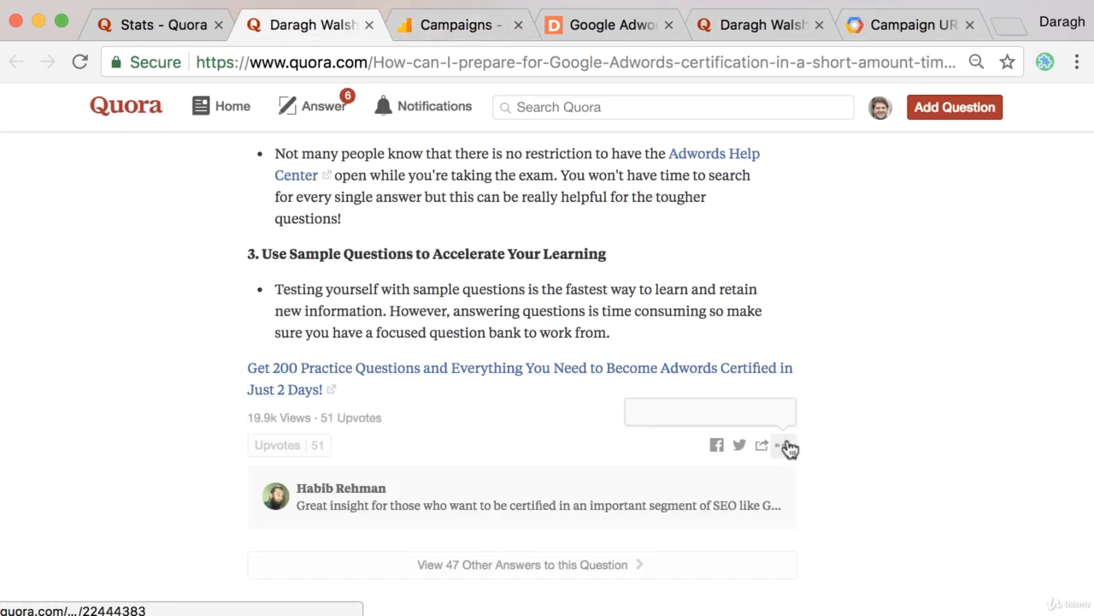
{"action": "left_click", "coordinate": [725, 335]}
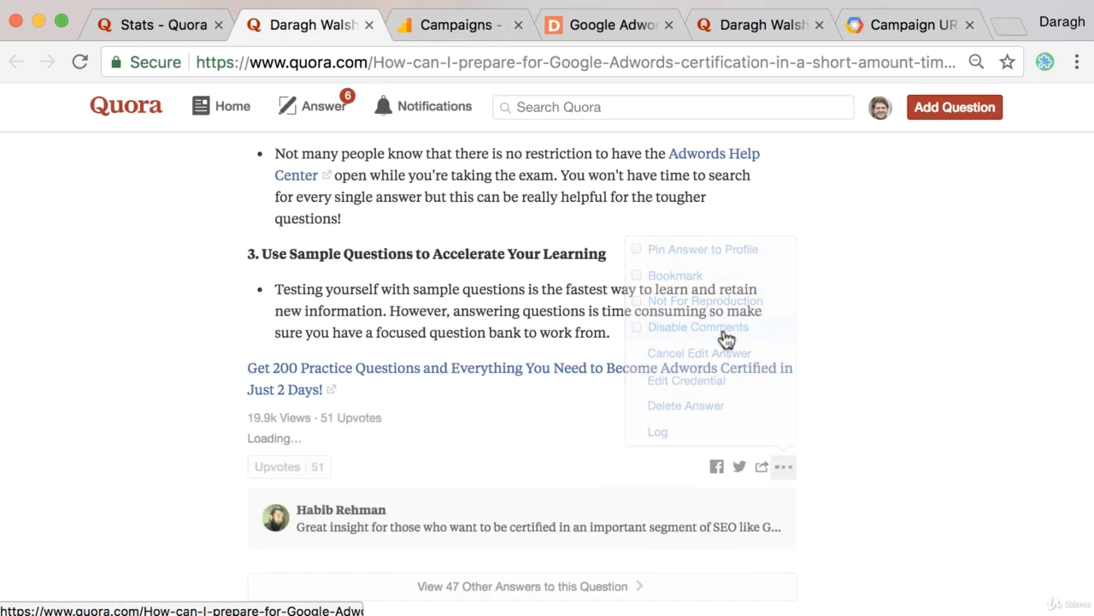
{"action": "left_click", "coordinate": [453, 441]}
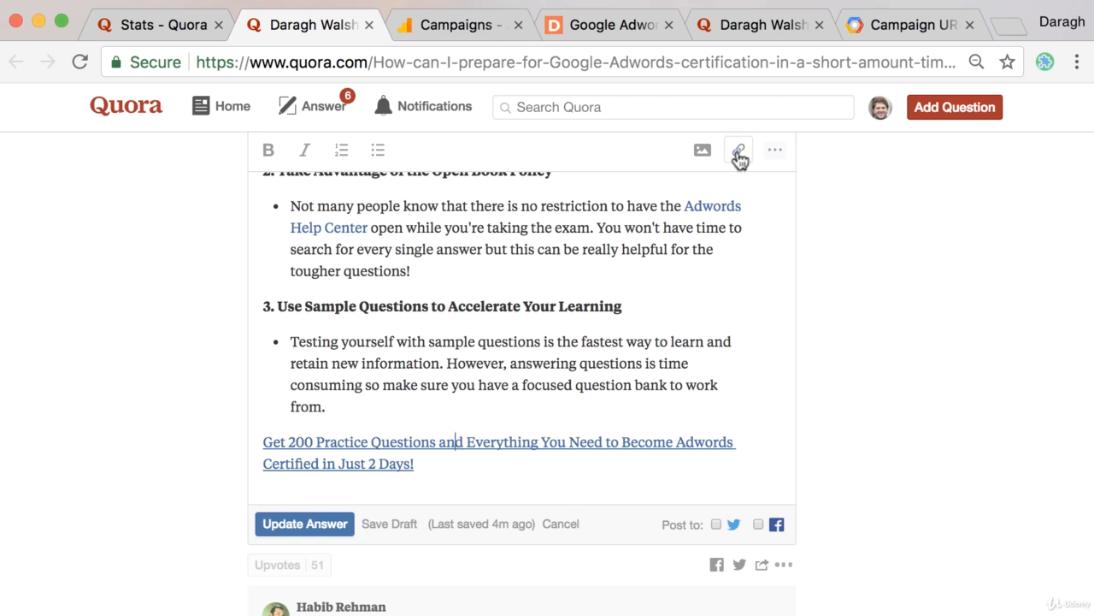
{"action": "triple_click", "coordinate": [403, 464]}
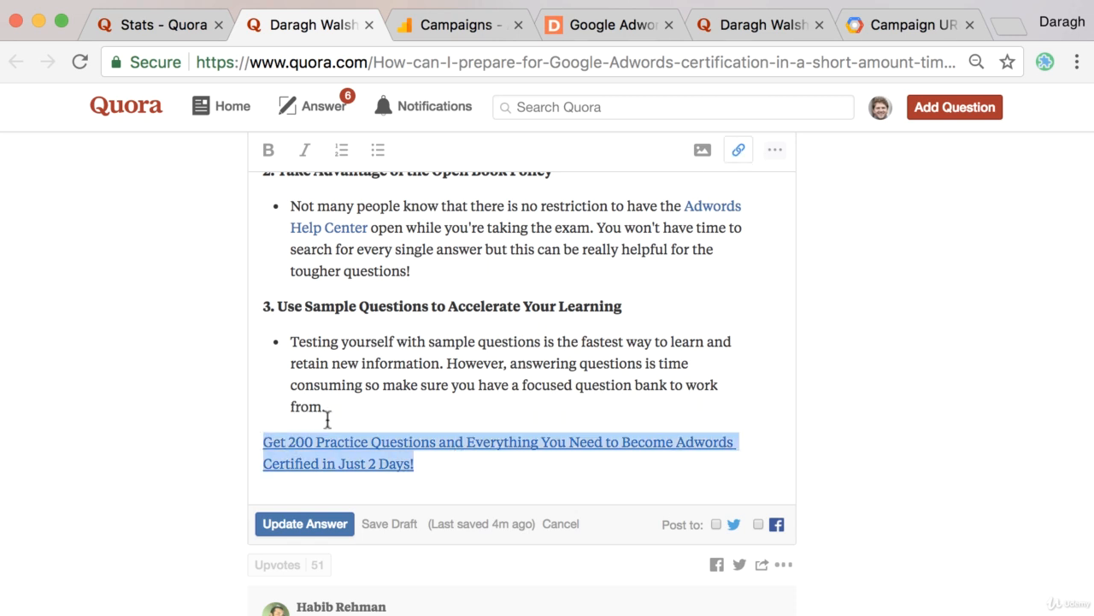
{"action": "left_click", "coordinate": [737, 150]}
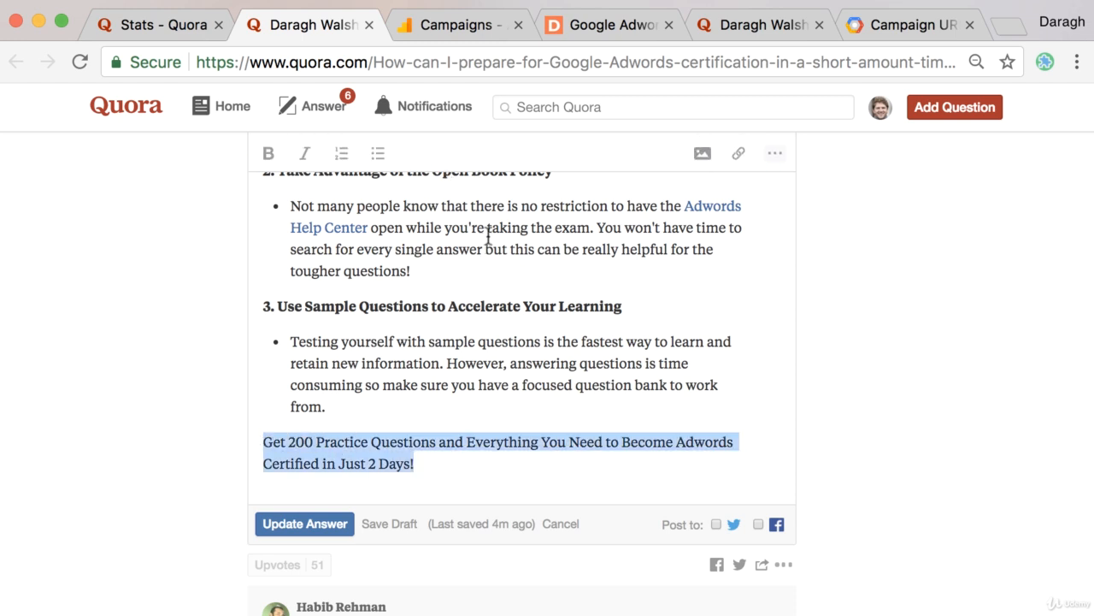
{"action": "left_click_drag", "start_coordinate": [414, 468], "coordinate": [250, 445]}
Check the Analytics campaigns report, return to the answer being edited, and close the landing page, duplicate Quora answer and old URL builder pages
{"action": "left_click", "coordinate": [463, 31]}
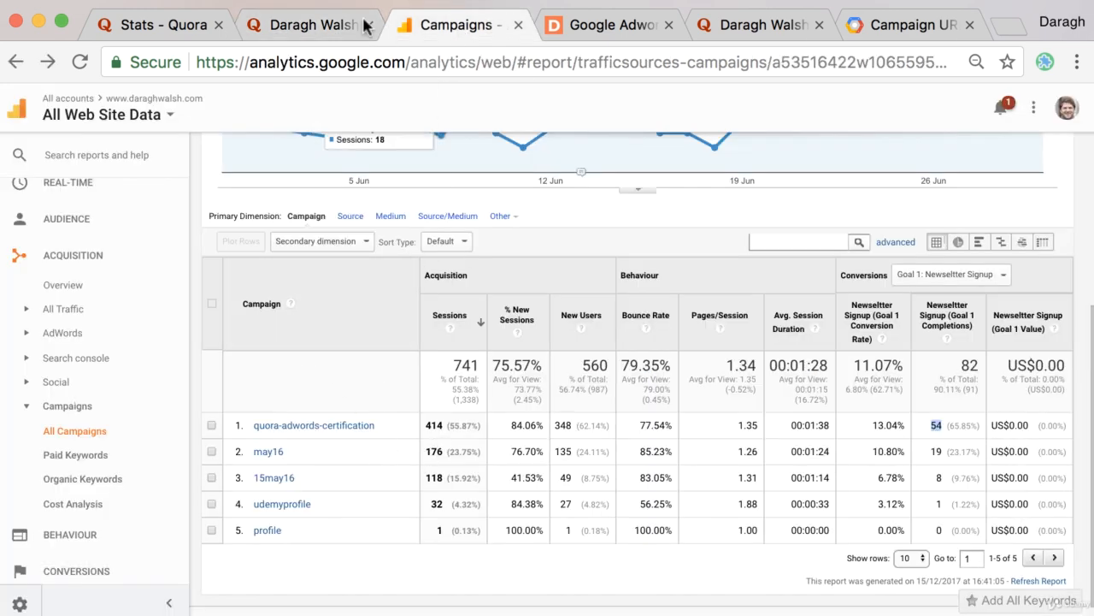
{"action": "left_click", "coordinate": [317, 28]}
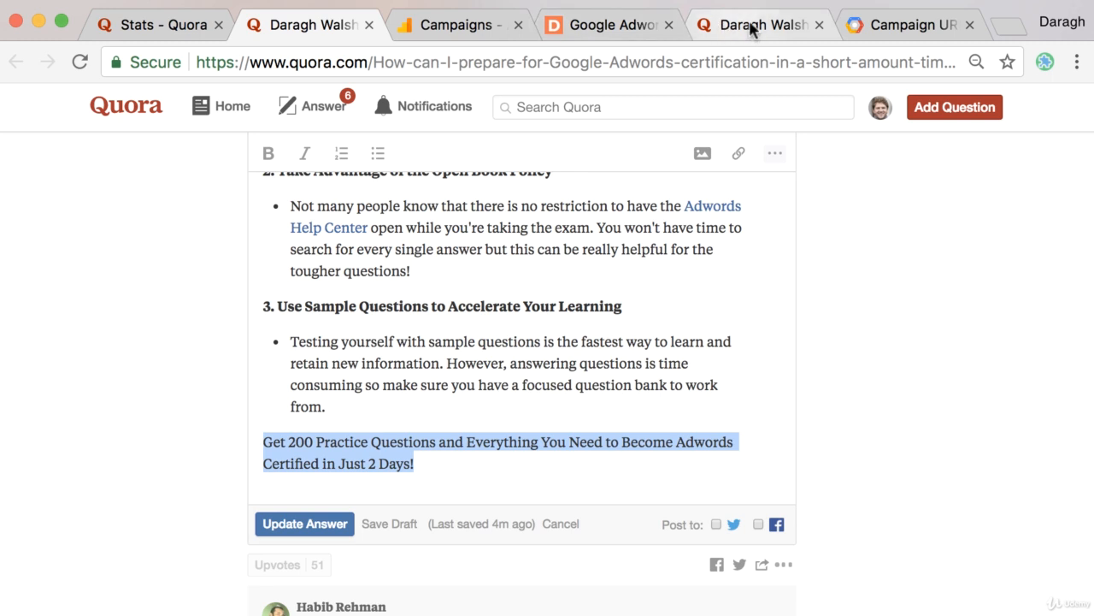
{"action": "left_click", "coordinate": [671, 26]}
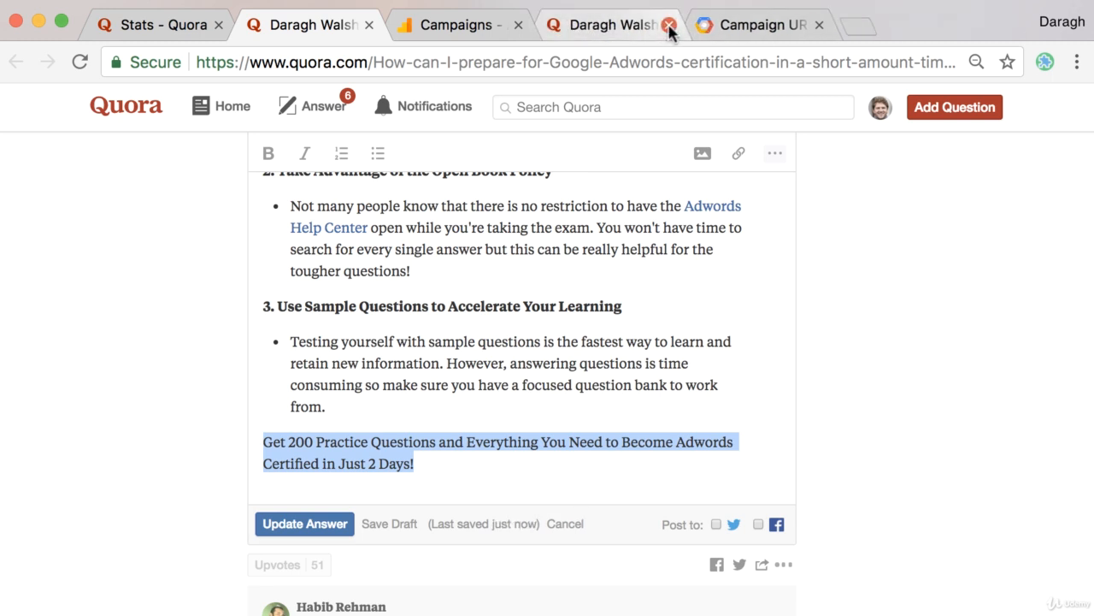
{"action": "left_click", "coordinate": [671, 26]}
{"action": "left_click", "coordinate": [676, 25]}
Search Google for "google analytics url builder" on a new page and open the Campaign URL Builder
{"action": "left_click", "coordinate": [707, 24]}
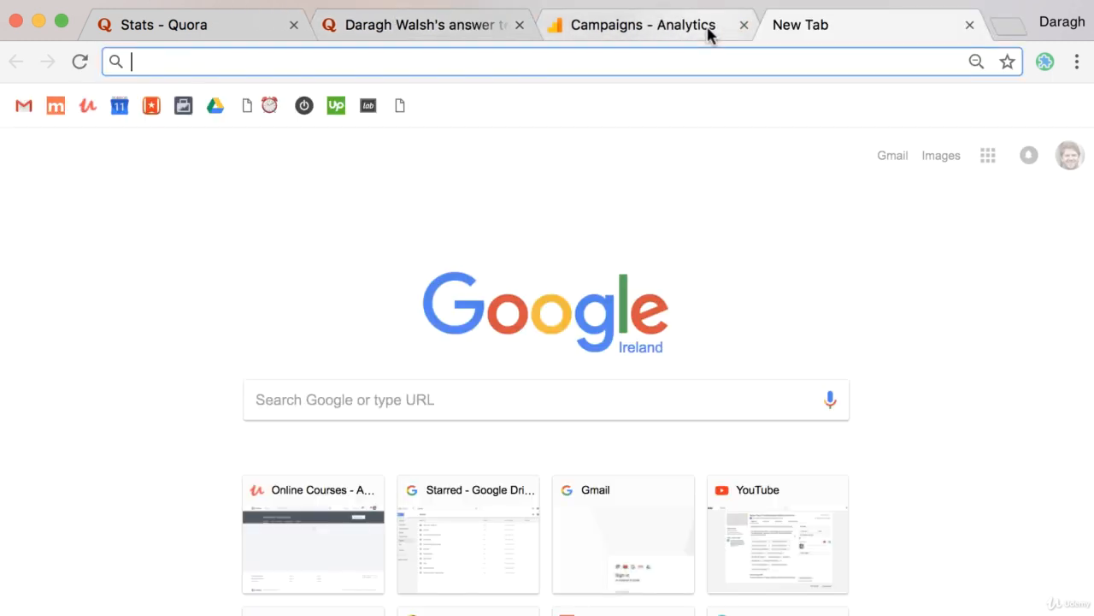
{"action": "type", "text": "google analytic"}
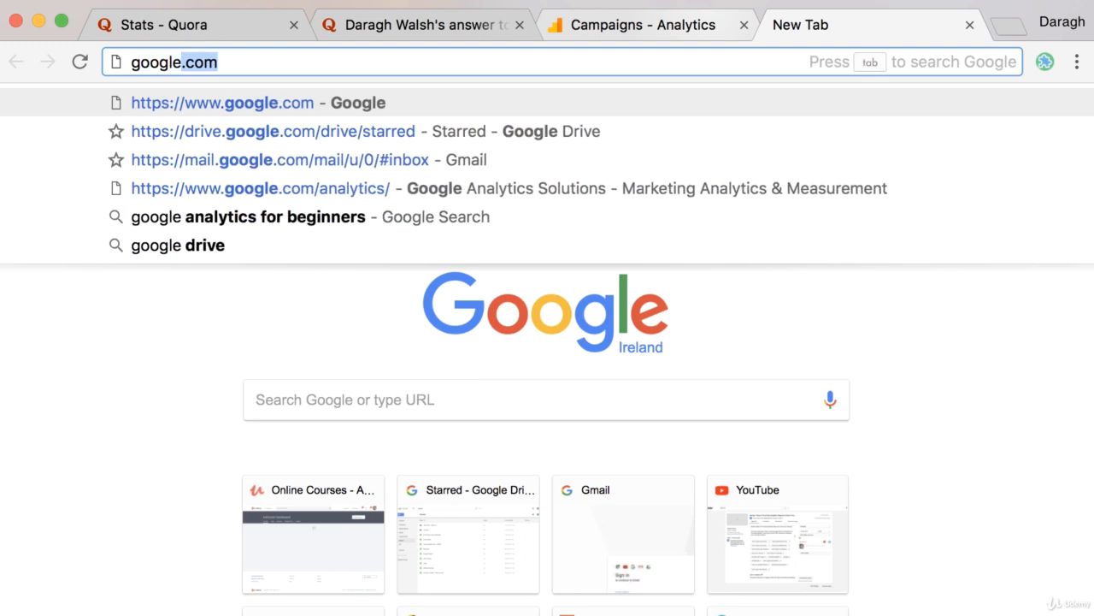
{"action": "type", "text": "s url"}
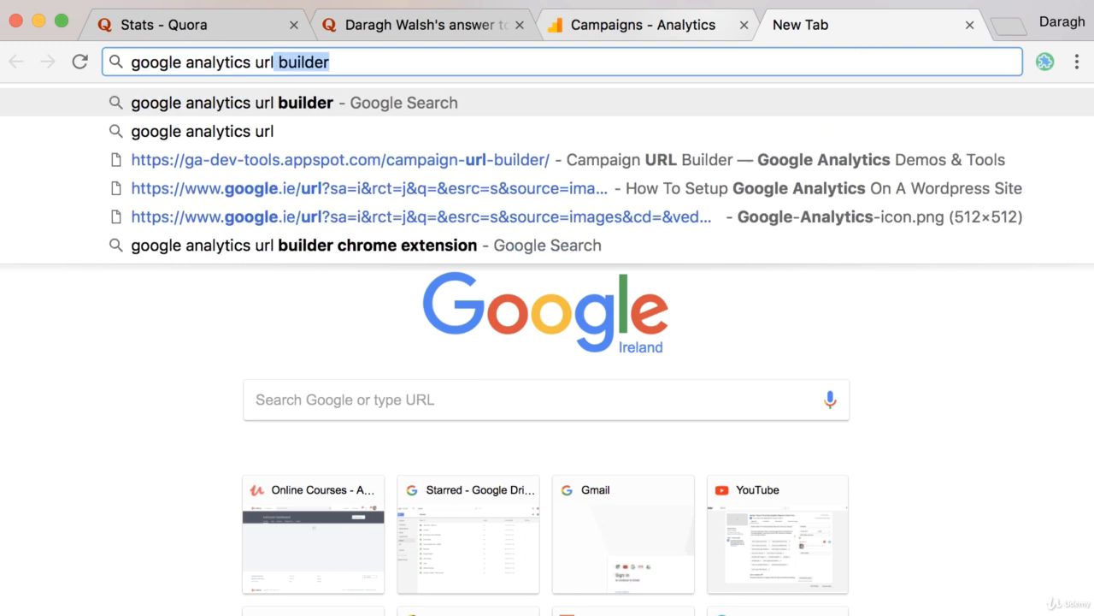
{"action": "key", "text": "Return"}
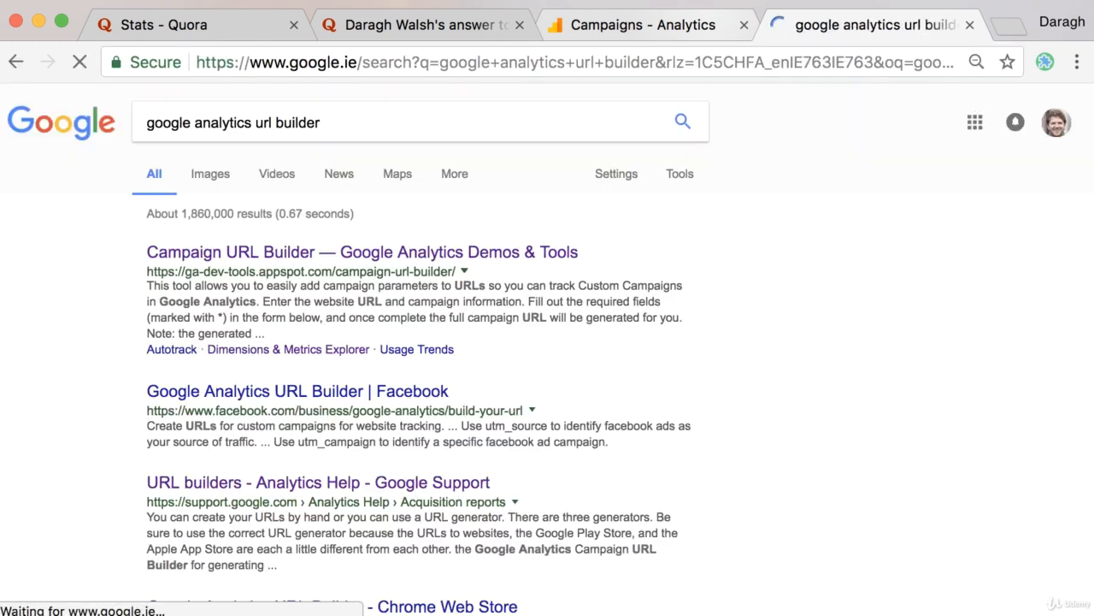
{"action": "left_click", "coordinate": [248, 253]}
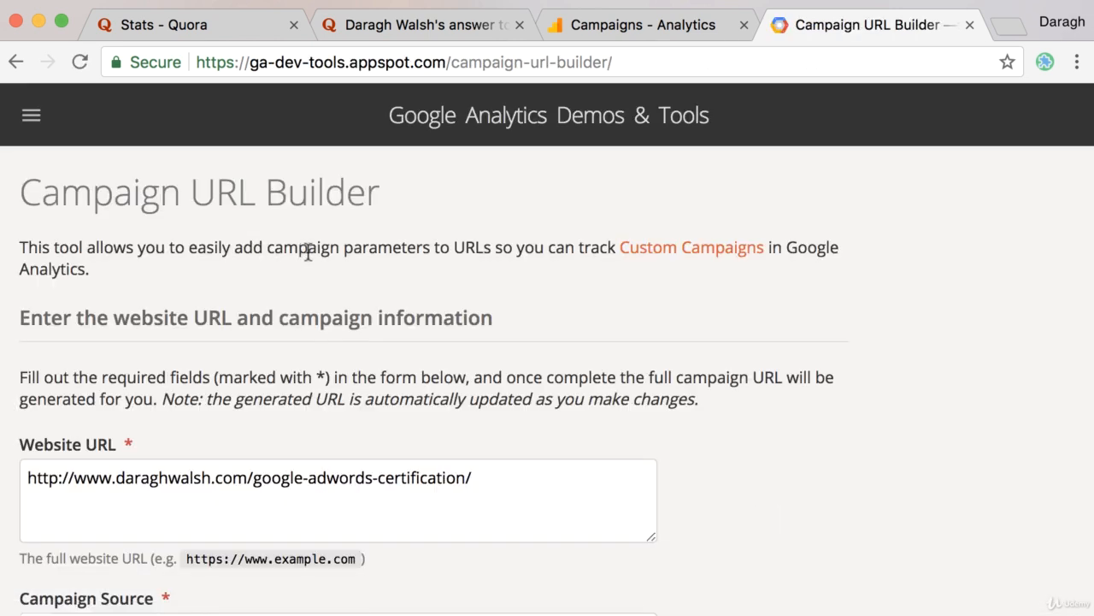
Review the builder's Website URL, Campaign Source, Campaign Medium and Campaign Name entries for the Adwords certification link
{"action": "scroll", "coordinate": [307, 250], "scroll_direction": "down", "scroll_amount": 3}
{"action": "left_click_drag", "start_coordinate": [31, 355], "coordinate": [482, 357]}
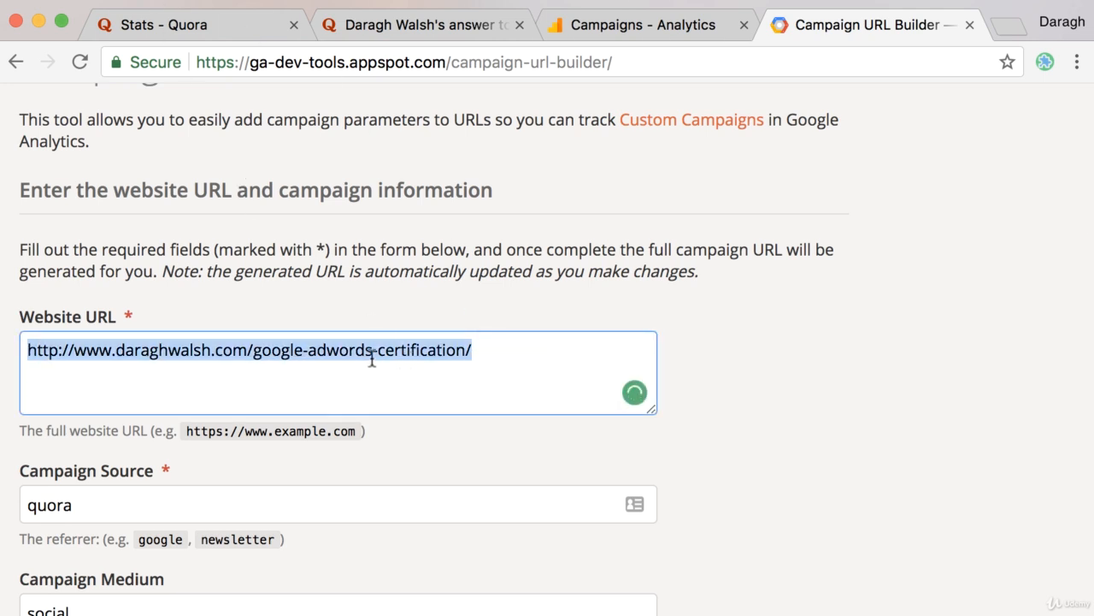
{"action": "scroll", "coordinate": [372, 359], "scroll_direction": "down", "scroll_amount": 5}
{"action": "left_click_drag", "start_coordinate": [85, 332], "coordinate": [28, 329]}
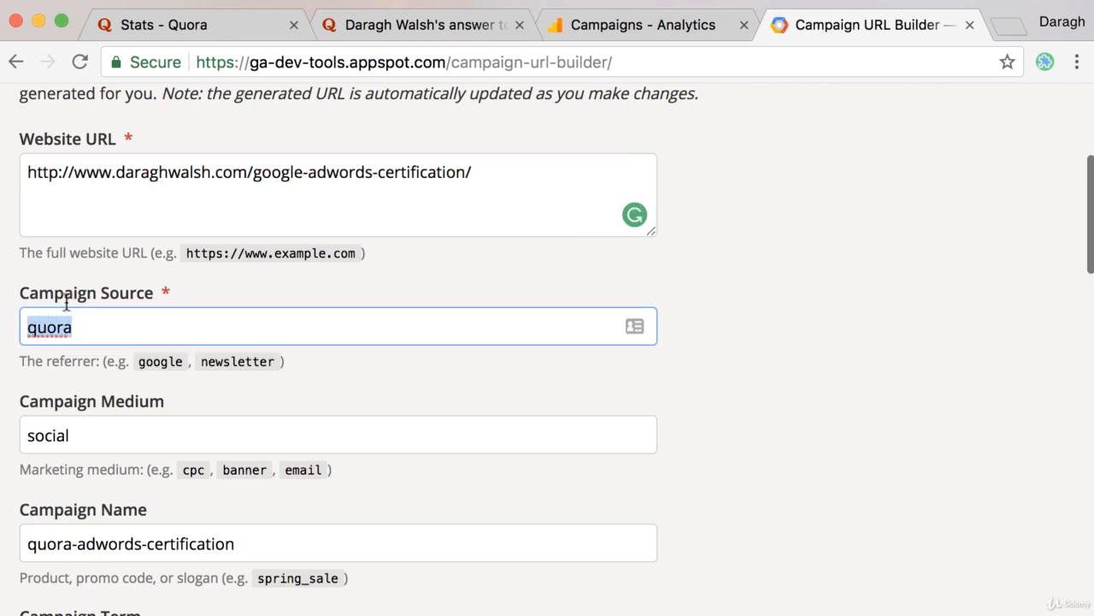
{"action": "scroll", "coordinate": [161, 362], "scroll_direction": "down", "scroll_amount": 3}
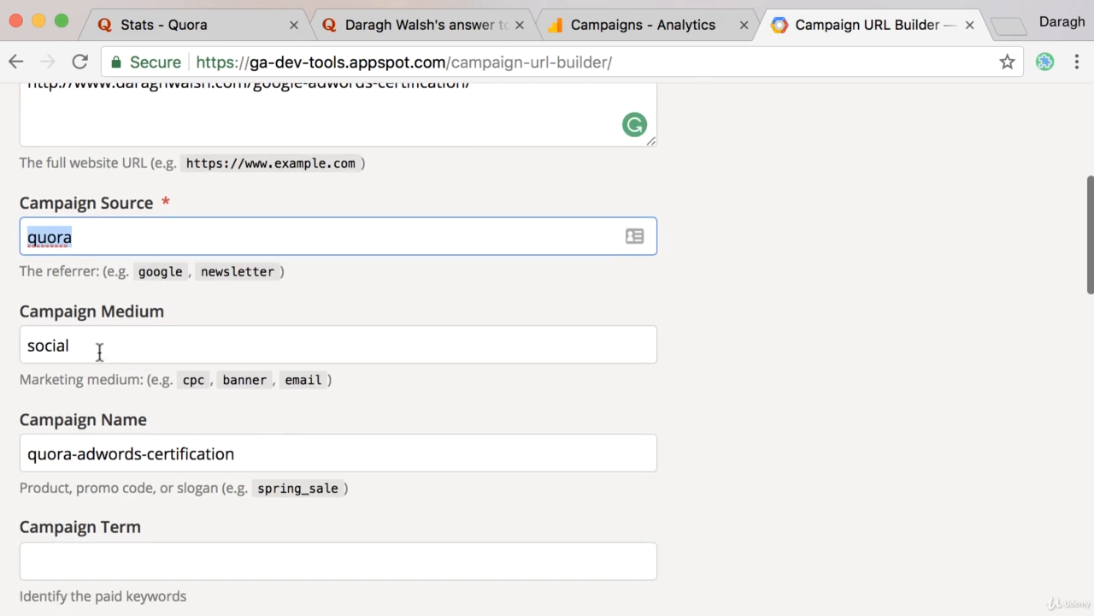
{"action": "left_click_drag", "start_coordinate": [99, 351], "coordinate": [32, 344]}
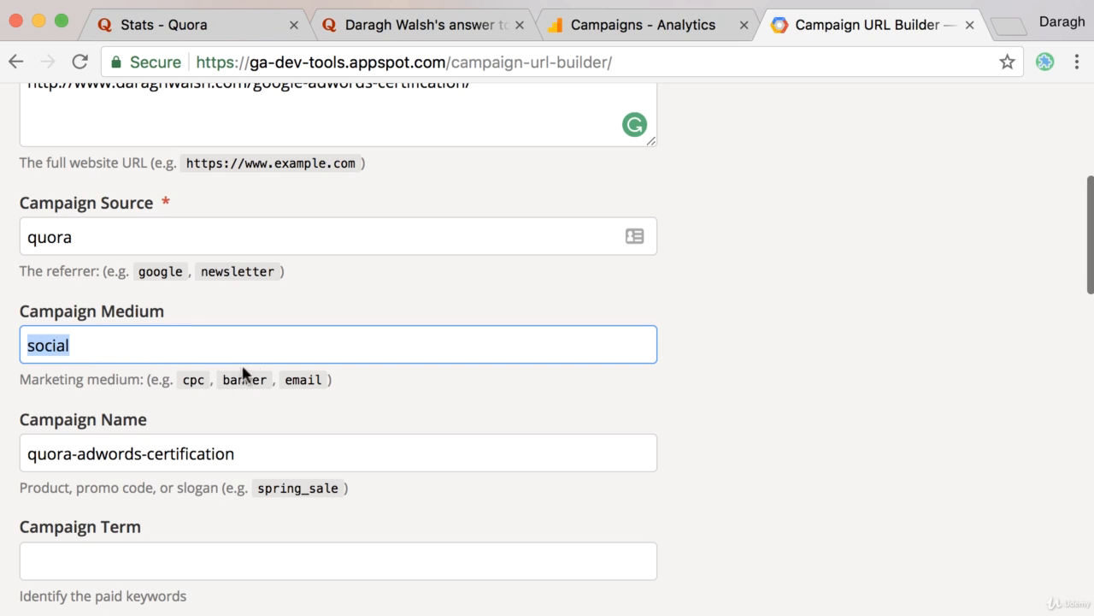
{"action": "scroll", "coordinate": [246, 372], "scroll_direction": "down", "scroll_amount": 3}
{"action": "left_click_drag", "start_coordinate": [245, 360], "coordinate": [27, 358]}
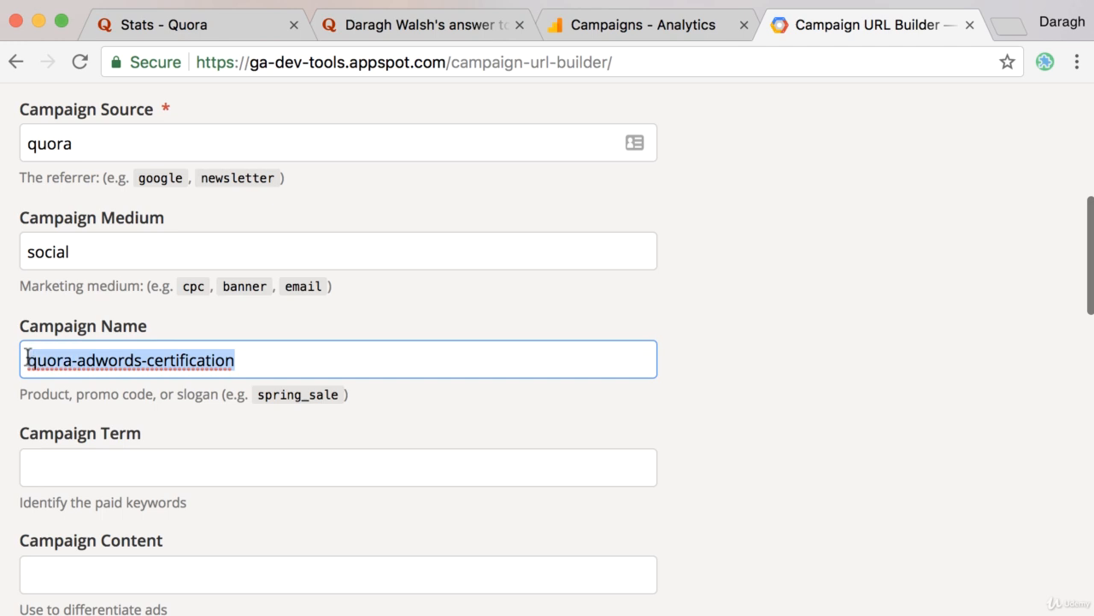
In the Analytics campaigns report, open the quora-adwords-certification campaign and examine its source/medium breakdown
{"action": "left_click", "coordinate": [606, 32]}
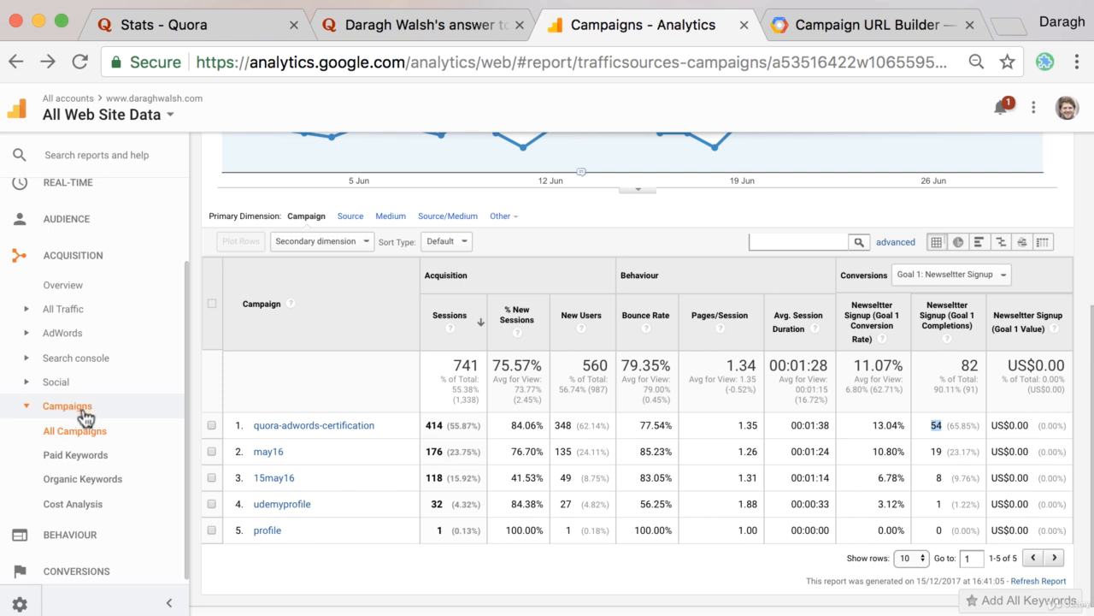
{"action": "left_click", "coordinate": [324, 427]}
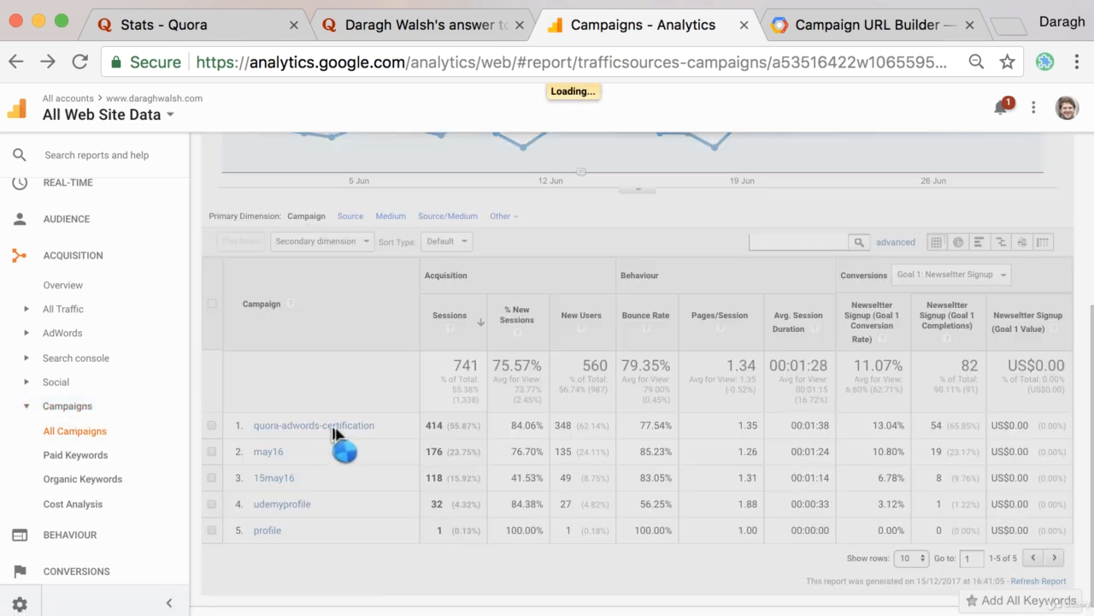
{"action": "scroll", "coordinate": [306, 491], "scroll_direction": "down", "scroll_amount": 5}
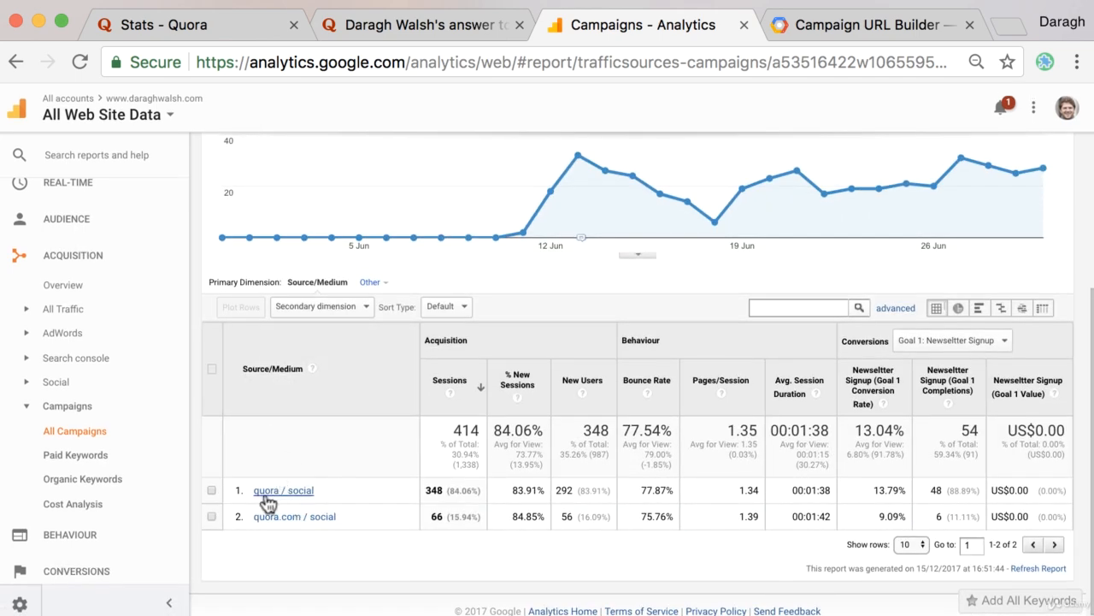
Return to the Campaign URL Builder and copy the generated campaign URL for quora-adwords-certification
{"action": "left_click", "coordinate": [820, 25]}
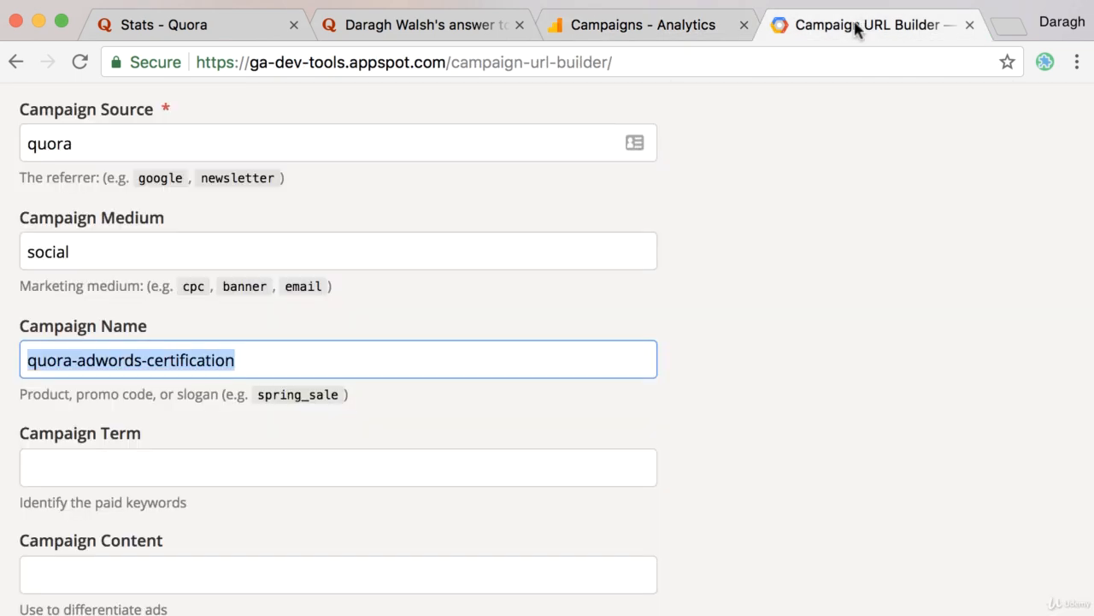
{"action": "scroll", "coordinate": [218, 338], "scroll_direction": "up", "scroll_amount": 5}
{"action": "scroll", "coordinate": [221, 333], "scroll_direction": "up", "scroll_amount": 3}
{"action": "scroll", "coordinate": [222, 333], "scroll_direction": "down", "scroll_amount": 3}
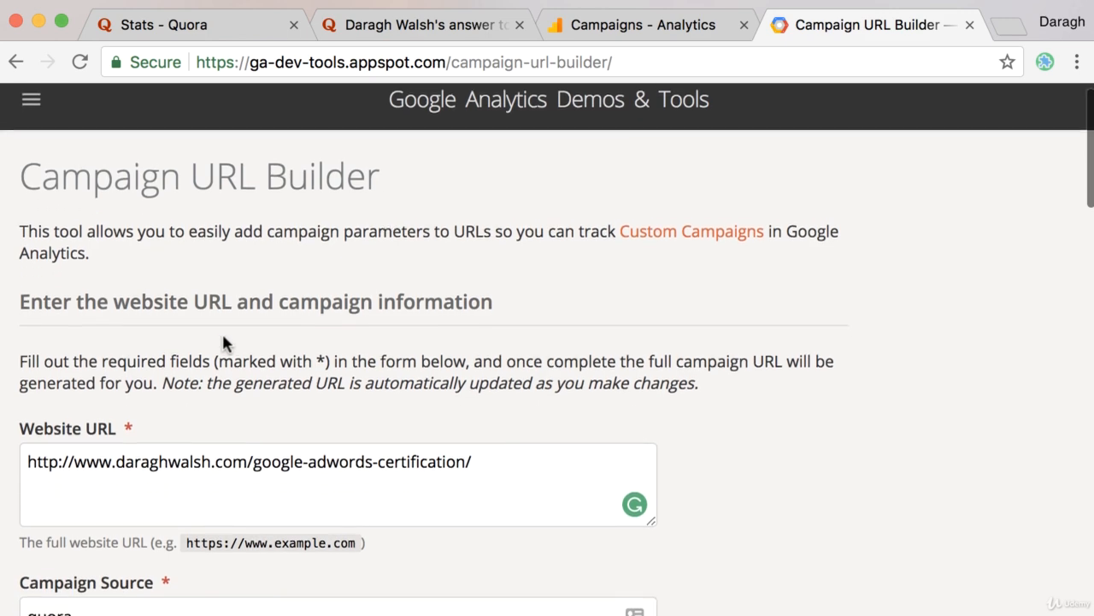
{"action": "scroll", "coordinate": [224, 335], "scroll_direction": "left", "scroll_amount": 5}
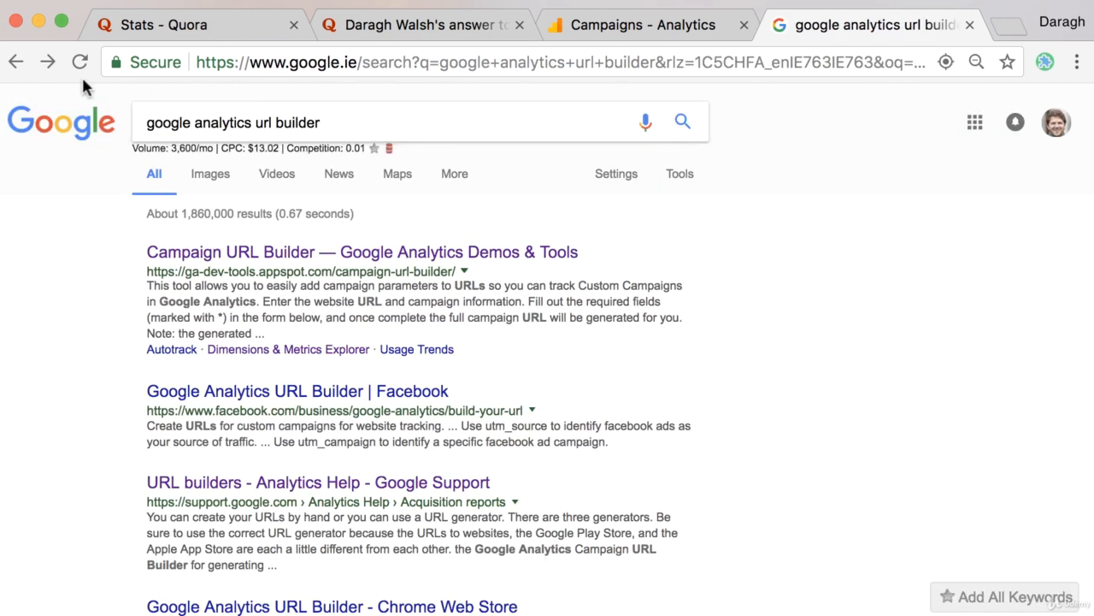
{"action": "left_click", "coordinate": [47, 61]}
{"action": "scroll", "coordinate": [324, 360], "scroll_direction": "down", "scroll_amount": 5}
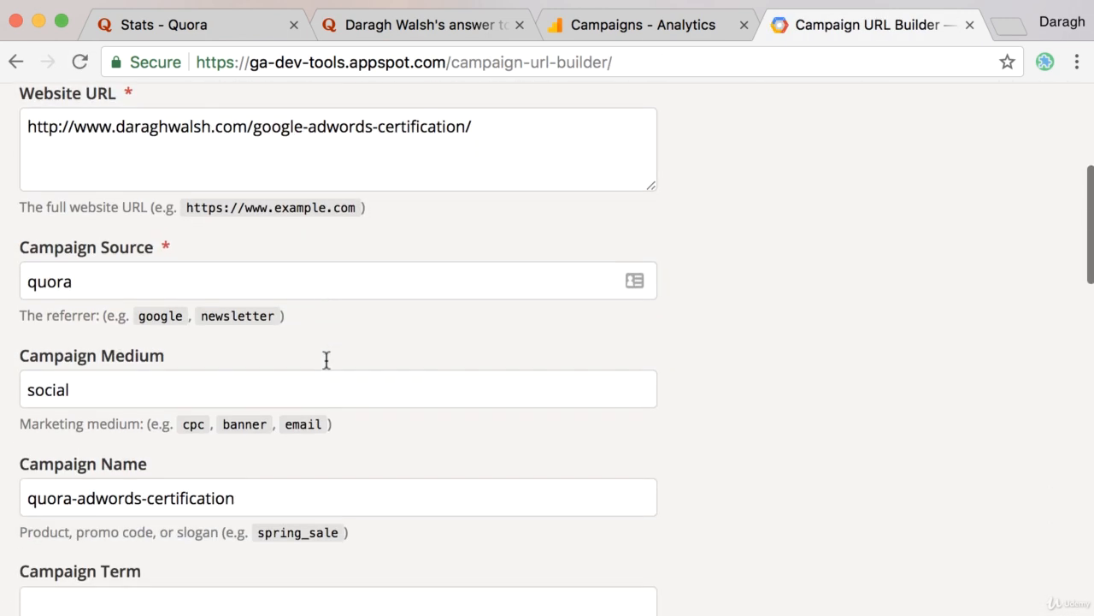
{"action": "scroll", "coordinate": [433, 363], "scroll_direction": "down", "scroll_amount": 2}
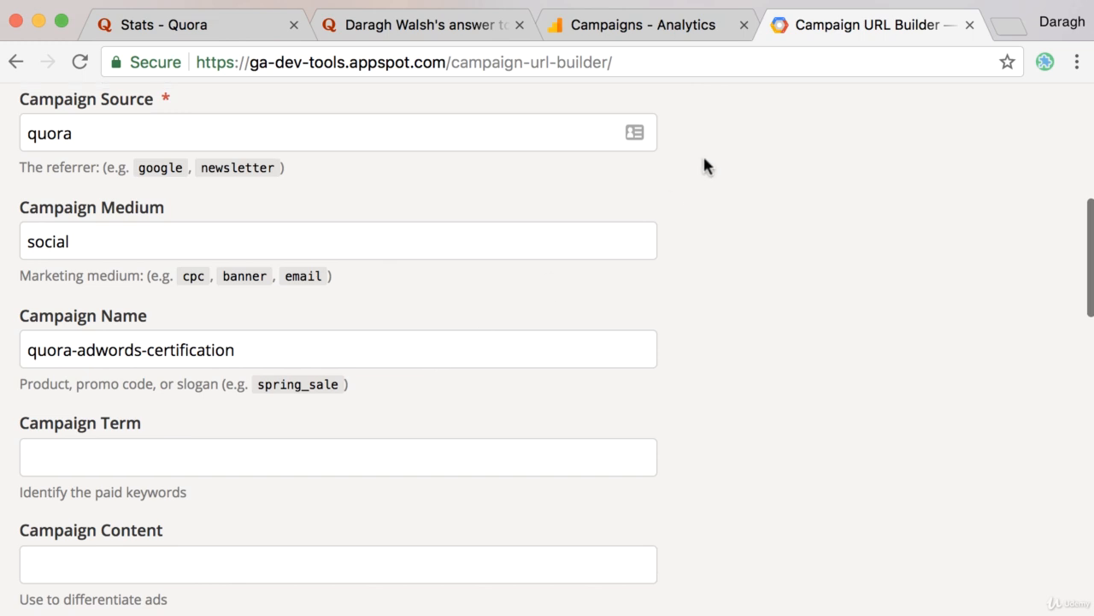
{"action": "scroll", "coordinate": [434, 344], "scroll_direction": "down", "scroll_amount": 7}
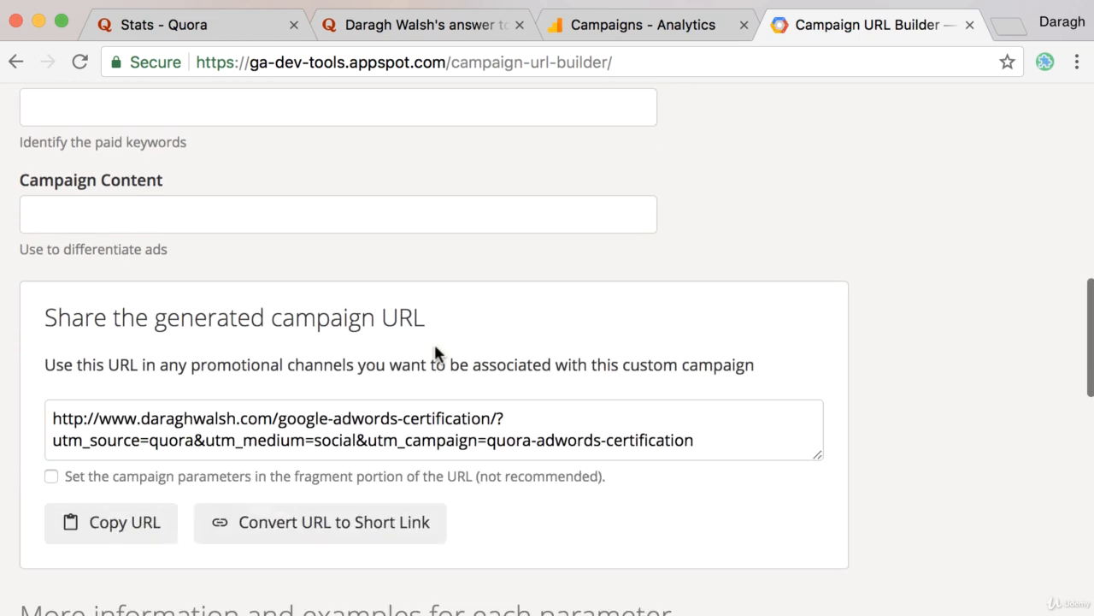
{"action": "left_click", "coordinate": [101, 509]}
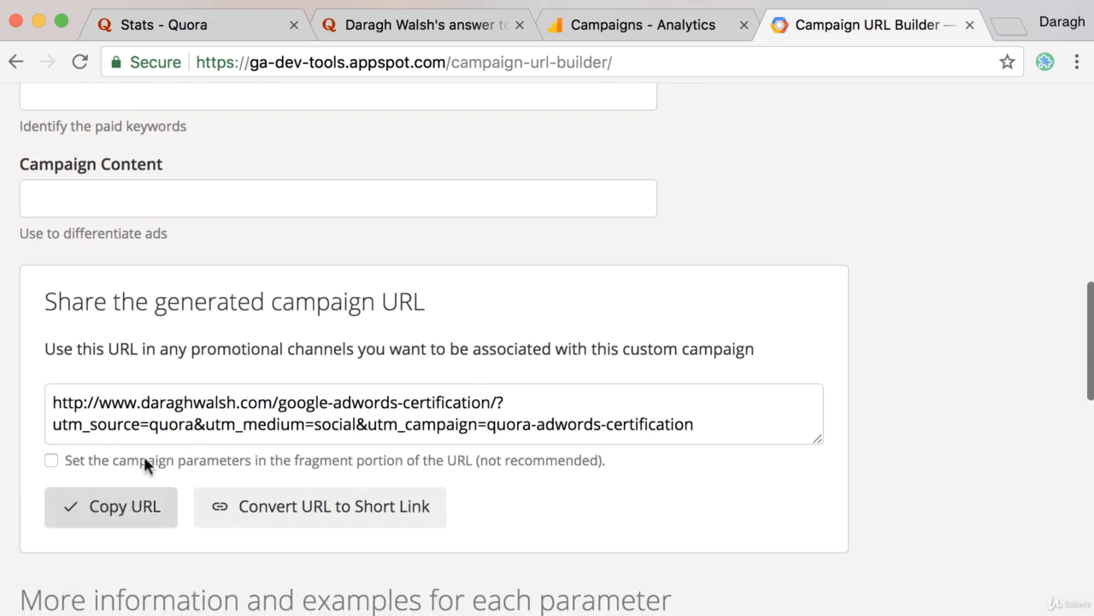
In the Quora answer being edited, link the closing "Get 200 Practice Questions" line to the copied campaign URL
{"action": "left_click", "coordinate": [489, 24]}
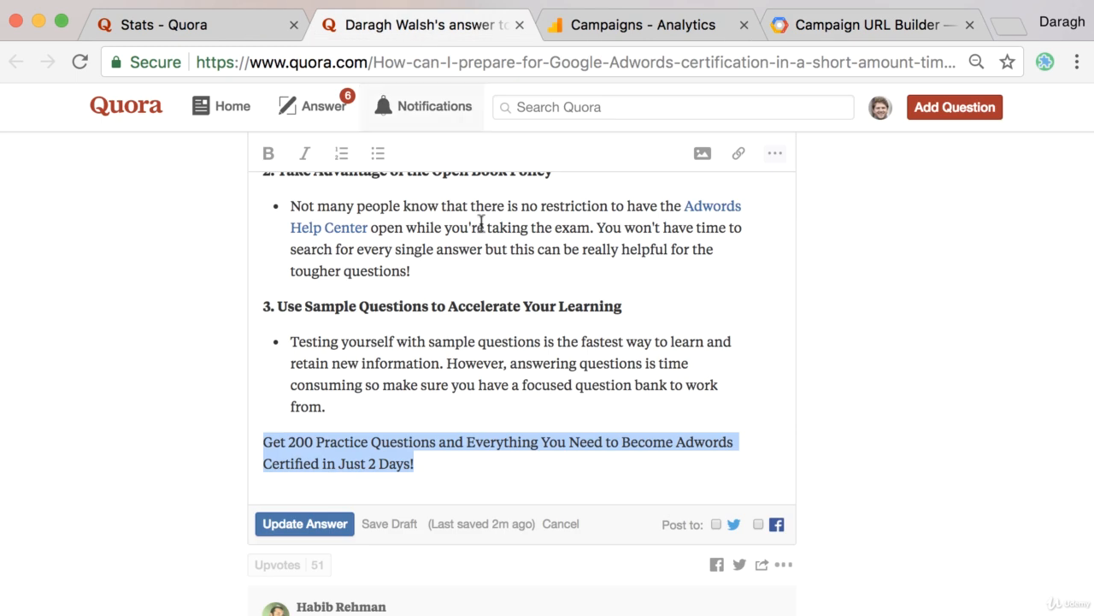
{"action": "left_click_drag", "start_coordinate": [420, 468], "coordinate": [264, 441]}
{"action": "left_click", "coordinate": [739, 155]}
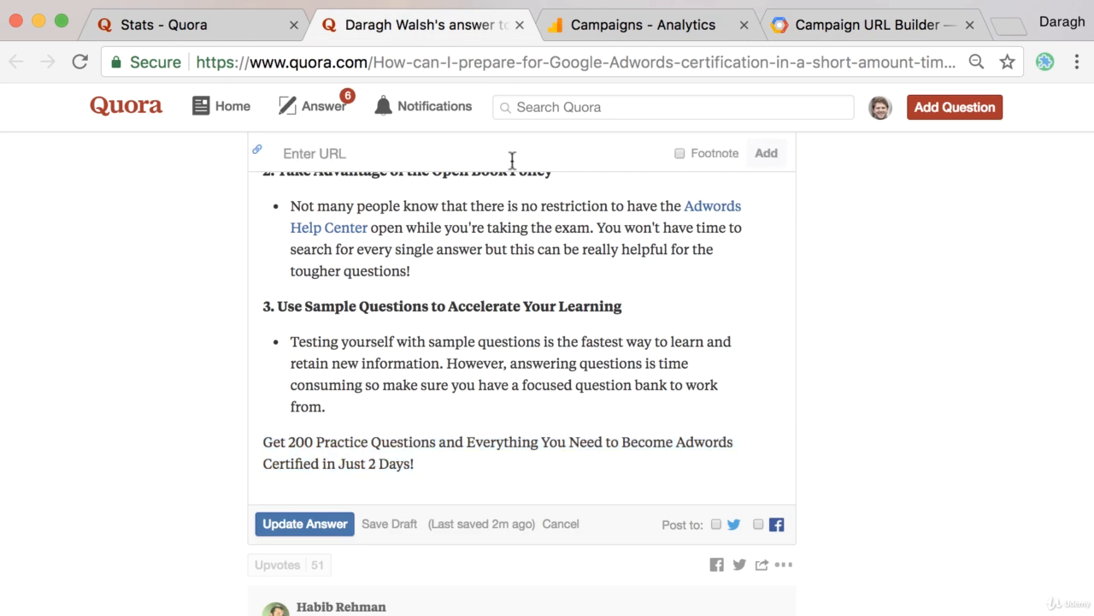
{"action": "key", "text": "super+v"}
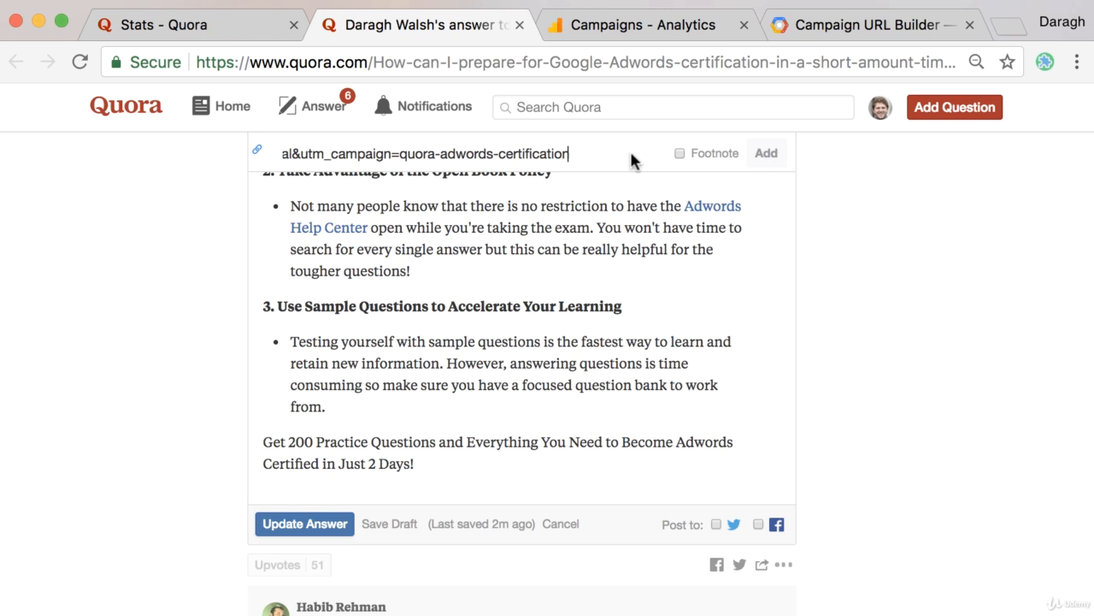
{"action": "left_click", "coordinate": [767, 154]}
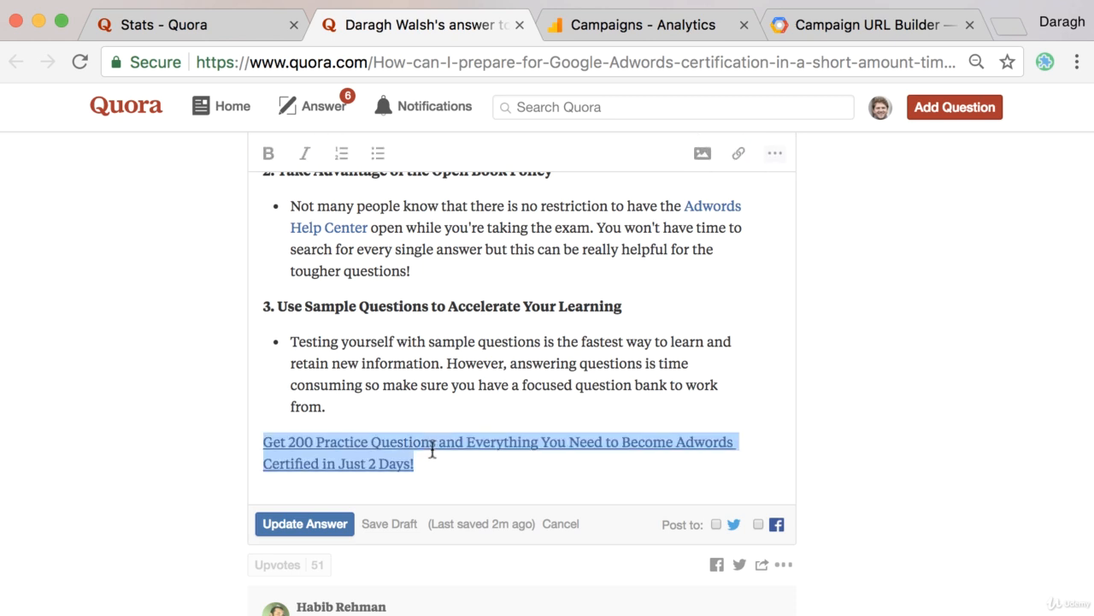
Go back to the All Campaigns report in Analytics and examine the quora-adwords-certification row
{"action": "left_click", "coordinate": [686, 30]}
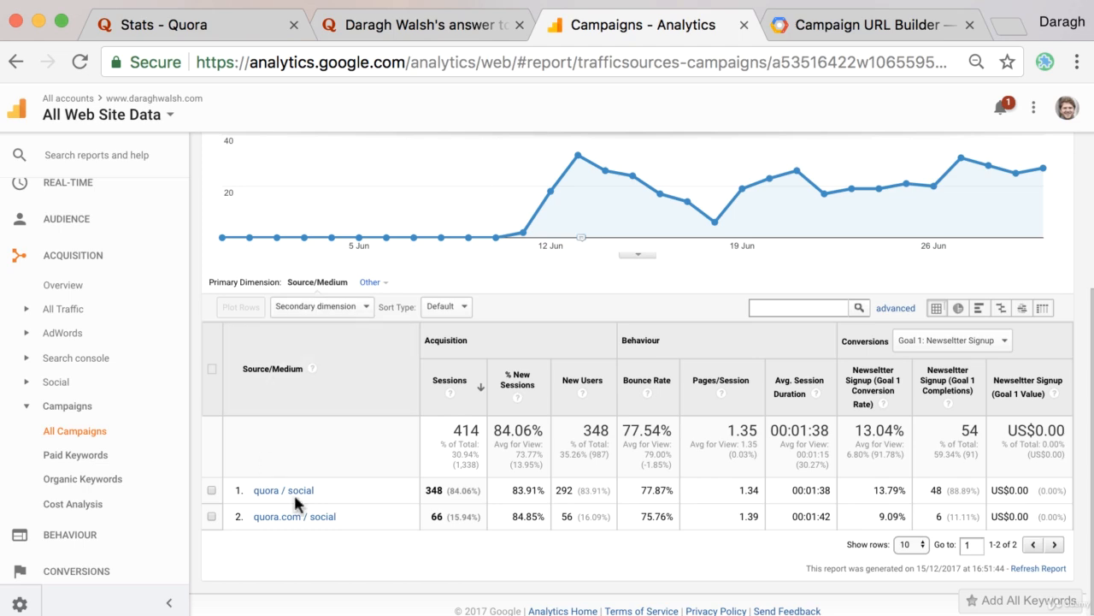
{"action": "left_click", "coordinate": [85, 431]}
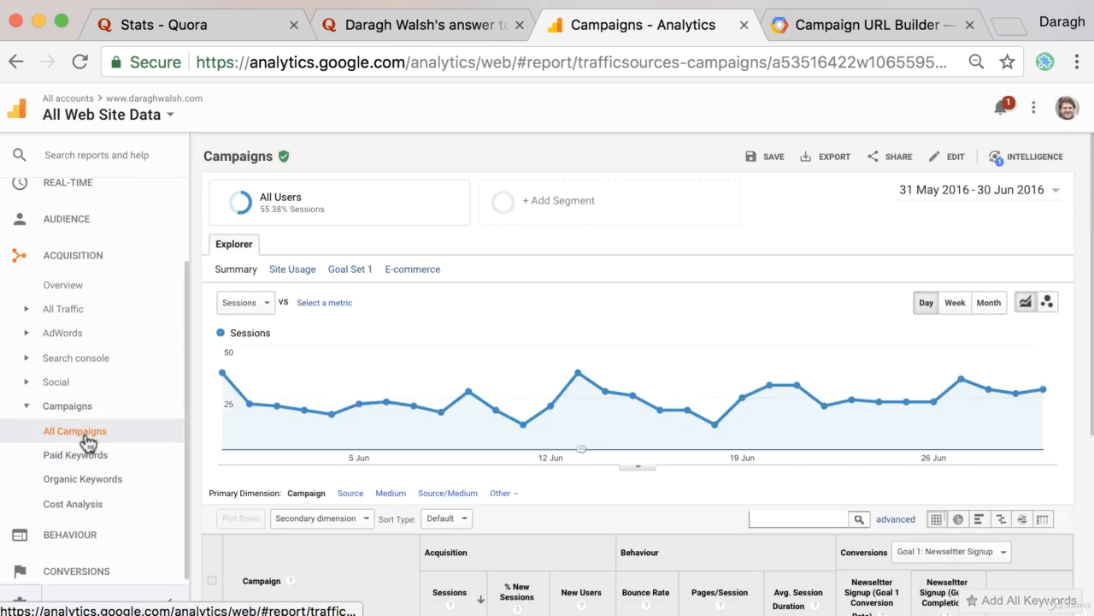
{"action": "scroll", "coordinate": [410, 443], "scroll_direction": "down", "scroll_amount": 5}
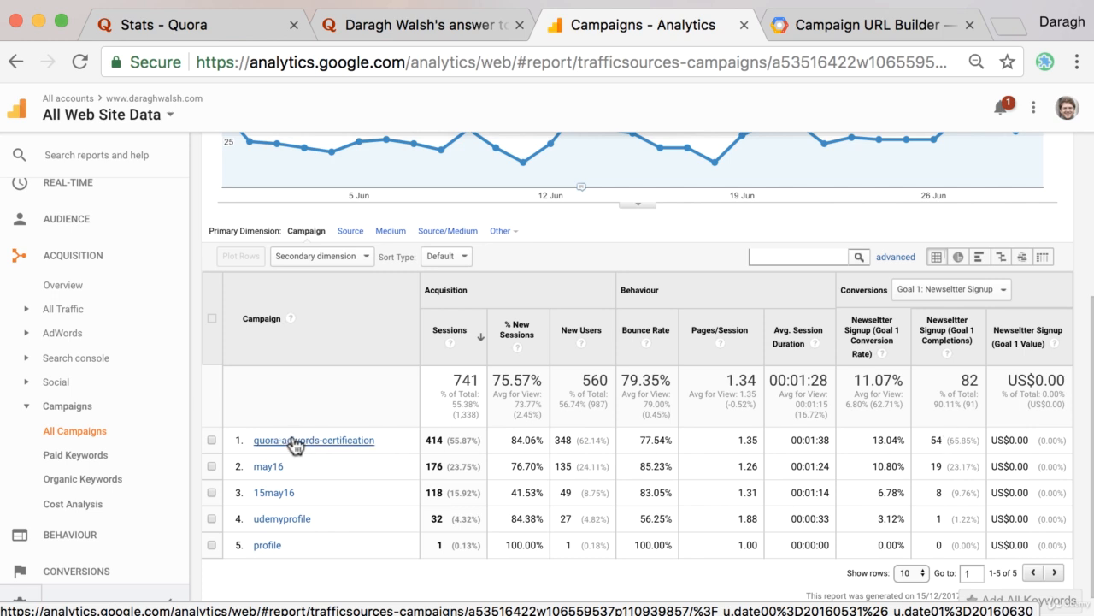
Return to the Quora answer on Adwords certification and publish the edit containing the linked "Get 200 Practice Questions" line
{"action": "left_click", "coordinate": [439, 27]}
{"action": "left_click", "coordinate": [318, 518]}
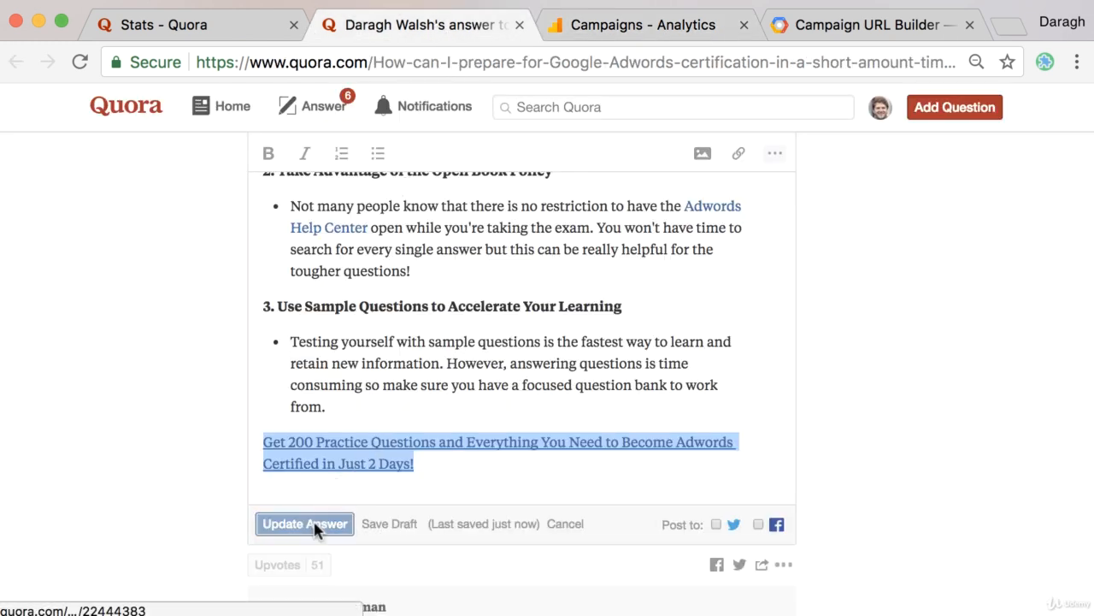
{"action": "scroll", "coordinate": [188, 384], "scroll_direction": "up", "scroll_amount": 10}
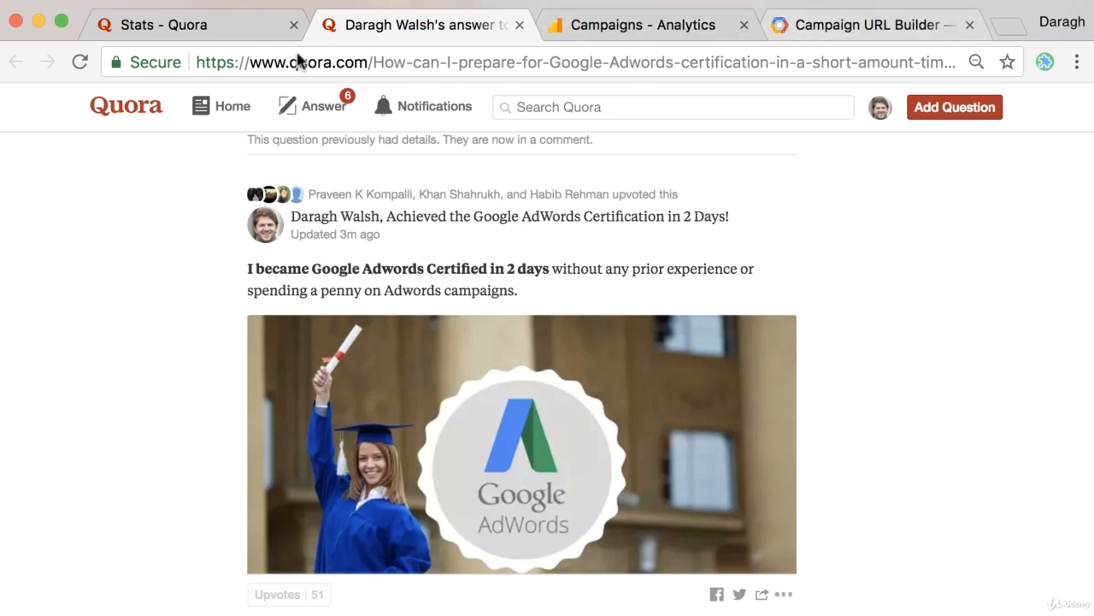
Review the Adwords certification answer's Quora stats against the Analytics campaigns report, and revisit the website URL entered in the Campaign URL Builder
{"action": "left_click", "coordinate": [245, 25]}
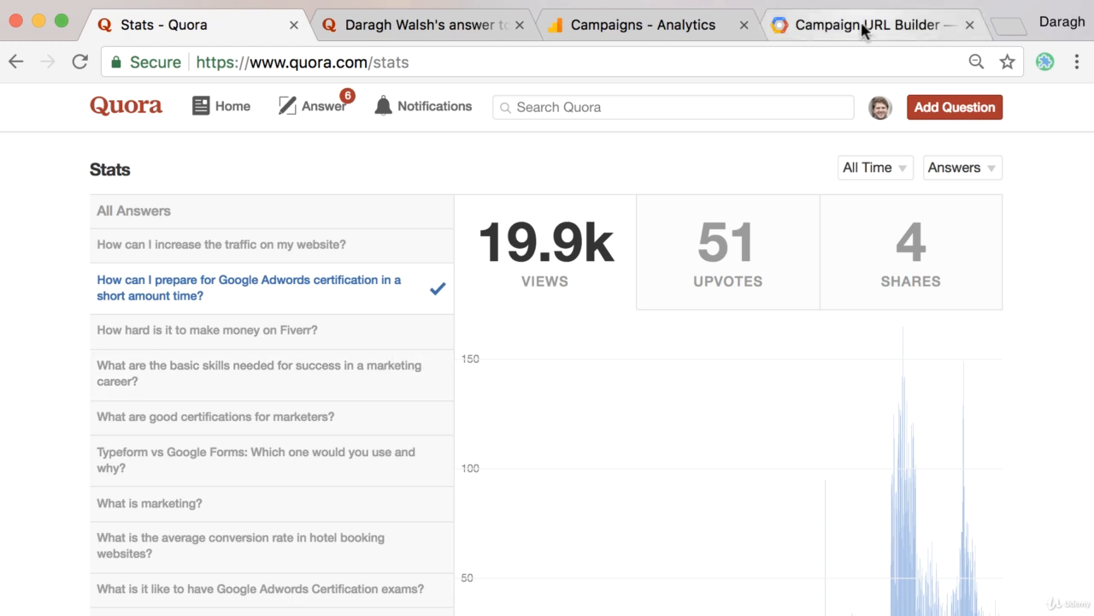
{"action": "left_click", "coordinate": [625, 30]}
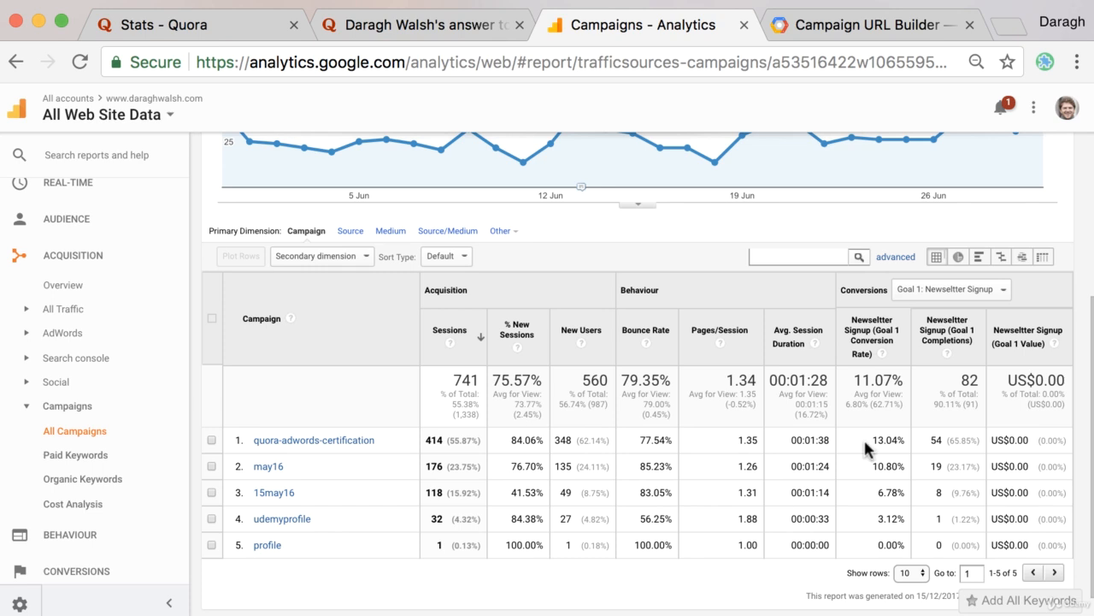
{"action": "left_click", "coordinate": [257, 25]}
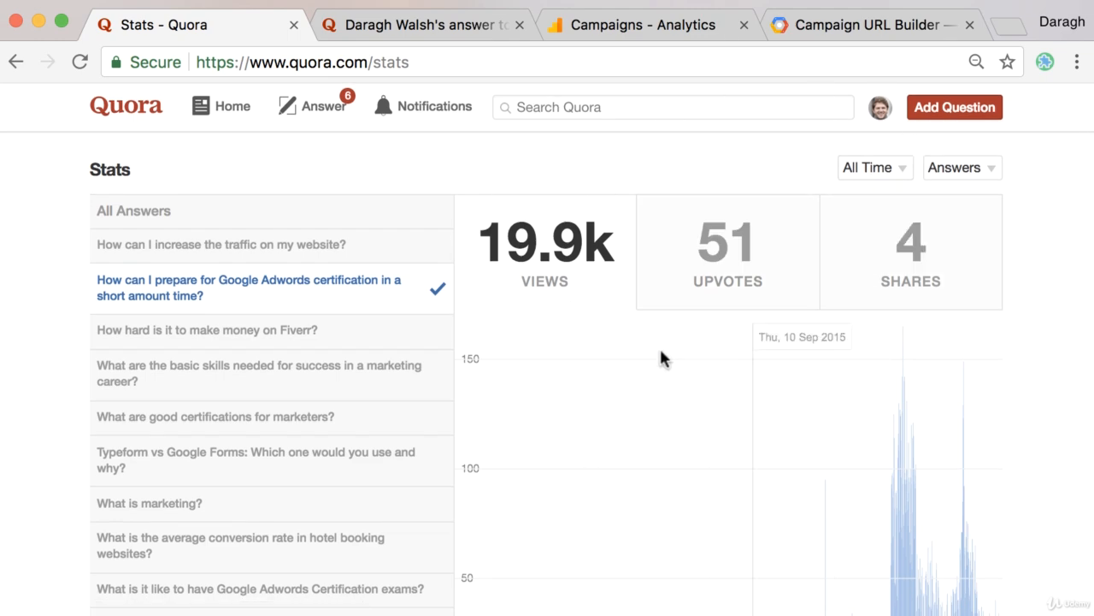
{"action": "left_click", "coordinate": [808, 27]}
{"action": "scroll", "coordinate": [776, 164], "scroll_direction": "up", "scroll_amount": 10}
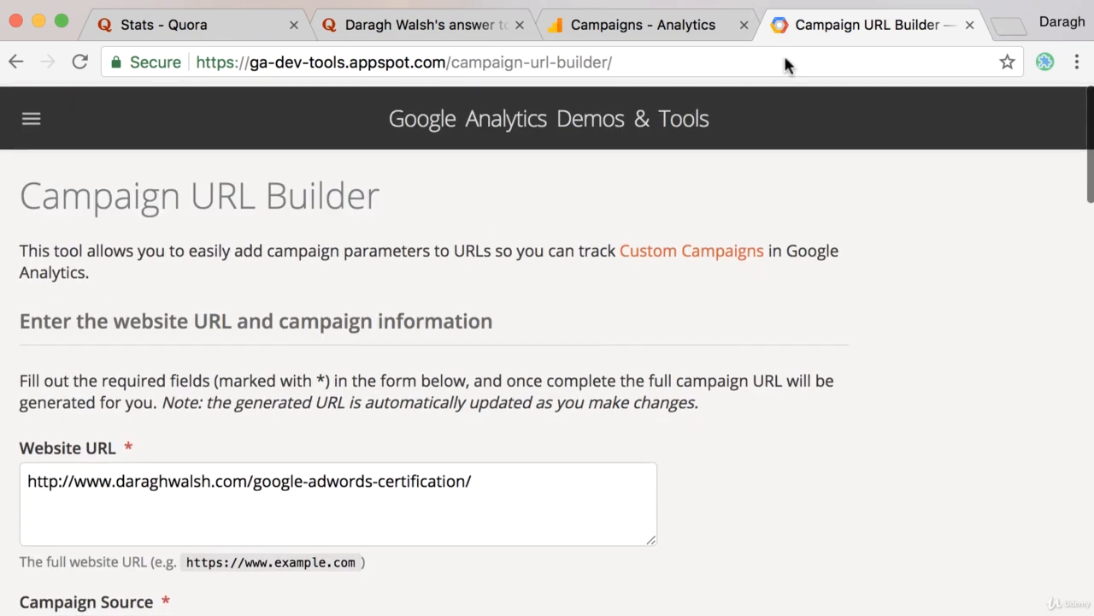
{"action": "left_click", "coordinate": [670, 26]}
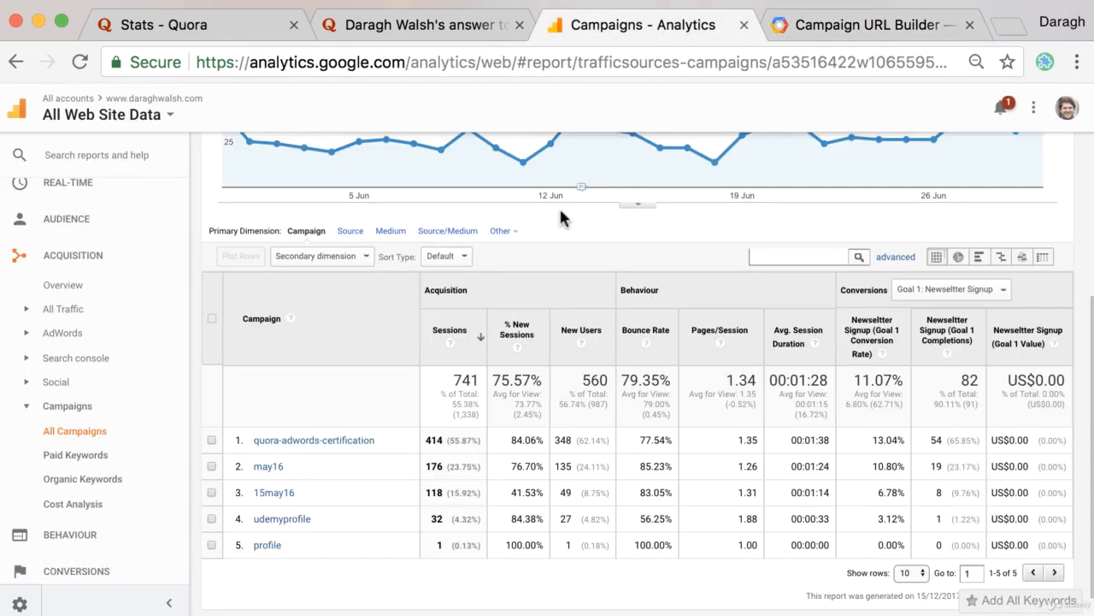